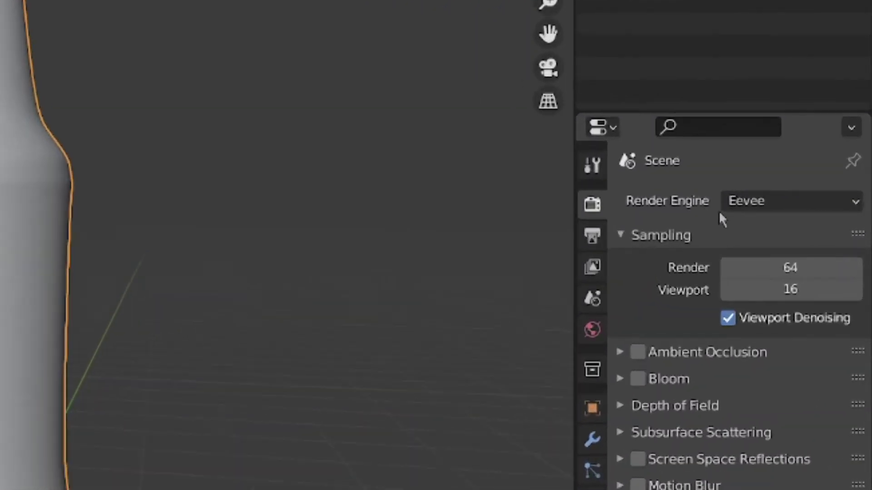
Set the render engine to Cycles with GPU Compute as the rendering device
left_click(710, 199)
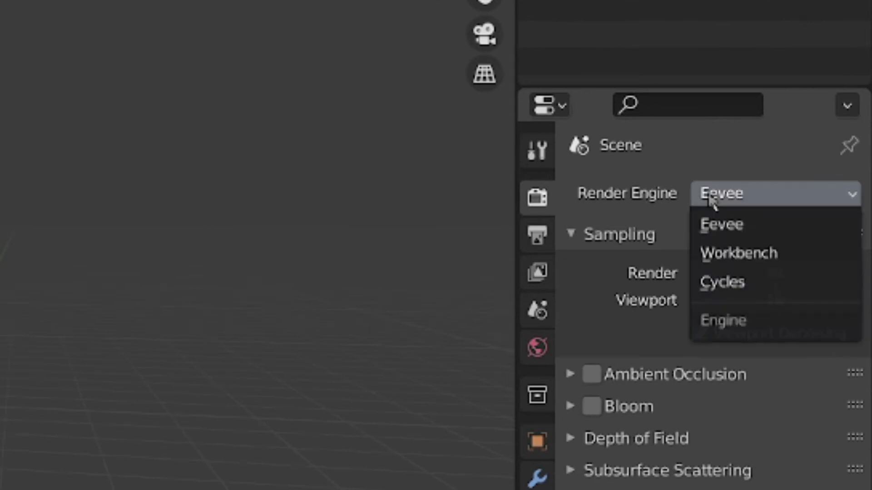
left_click(717, 285)
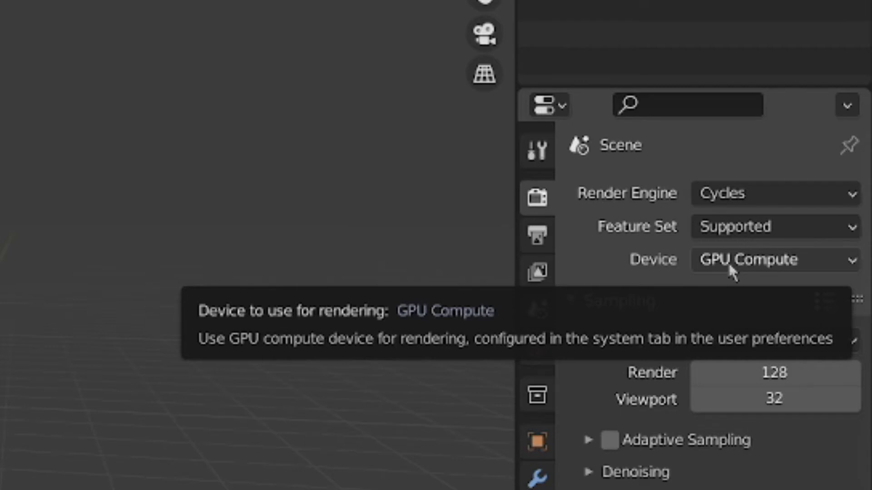
left_click(729, 262)
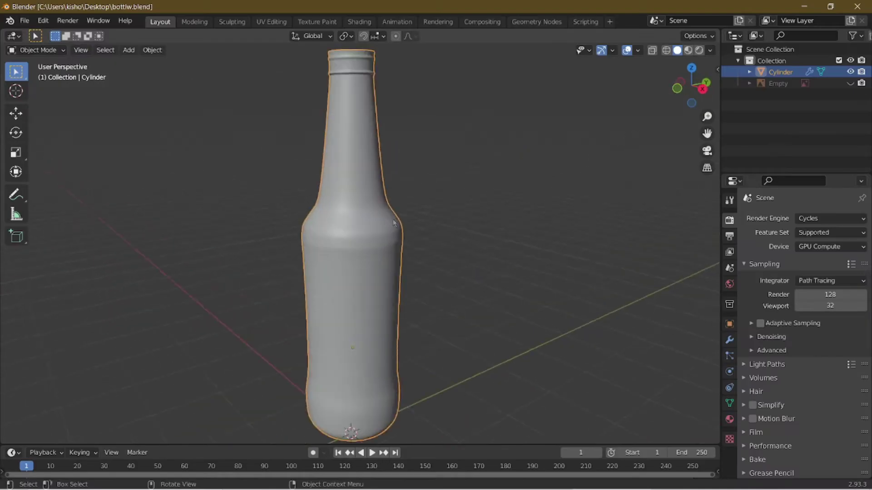
Switch to the Shading workspace and set the node editor's shader type to Object
middle_click_drag(394, 222, 399, 151)
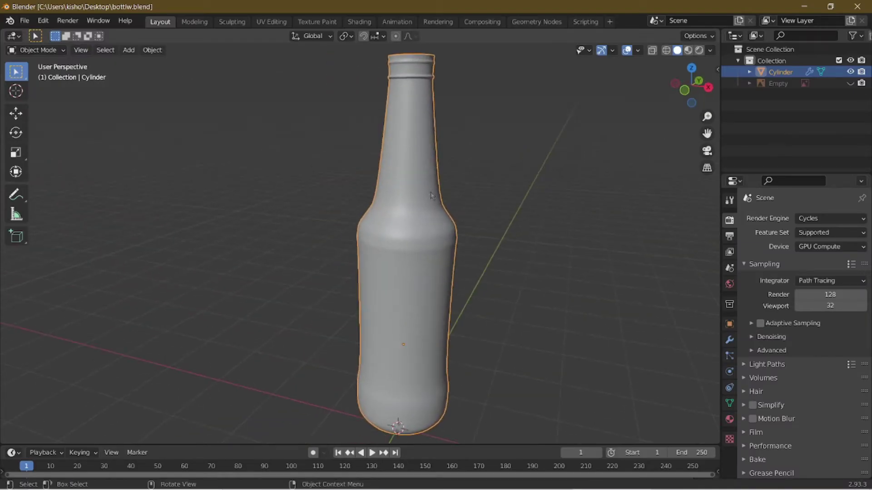
left_click(359, 22)
mouse_move(445, 212)
middle_mouse_down("shift")
mouse_move(353, 59)
mouse_move(361, 54)
middle_mouse_up("shift")
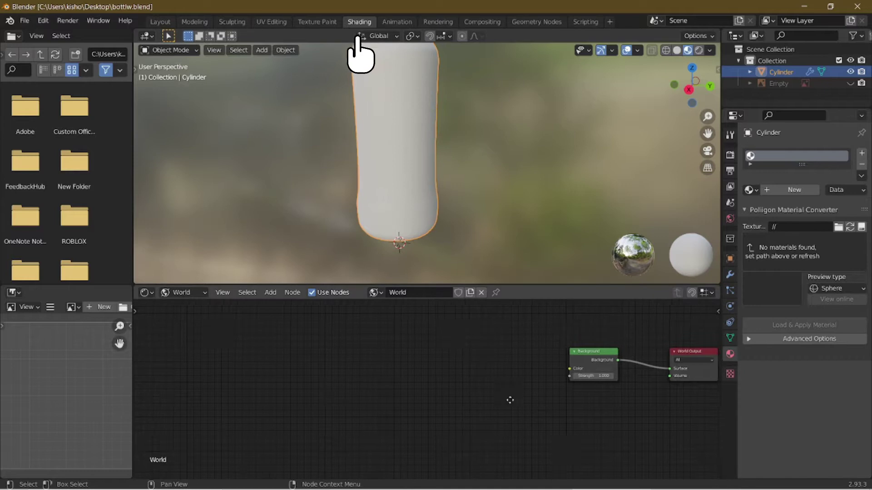
left_click(184, 293)
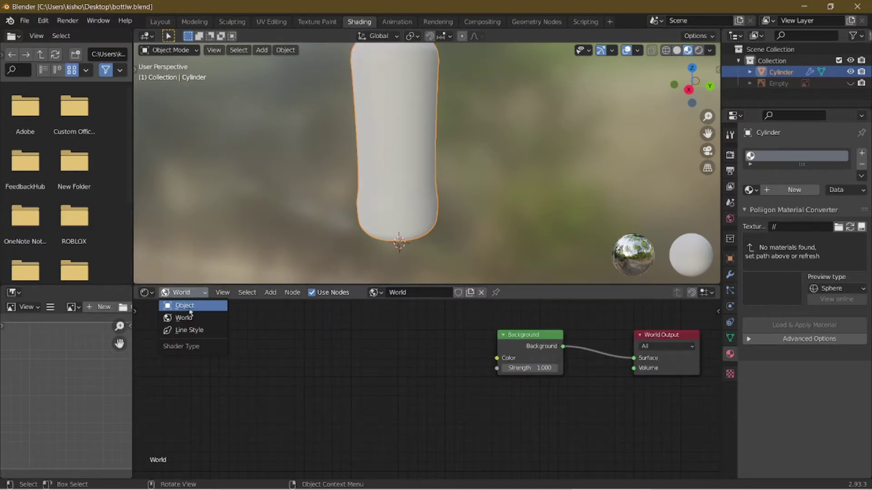
left_click(187, 306)
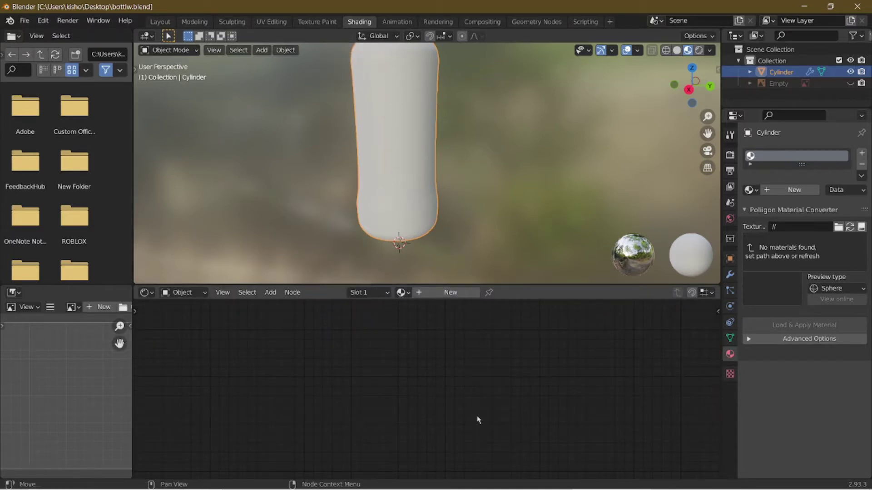
Create a new material on the bottle and name it "glass"
left_click(437, 292)
double_click(462, 294)
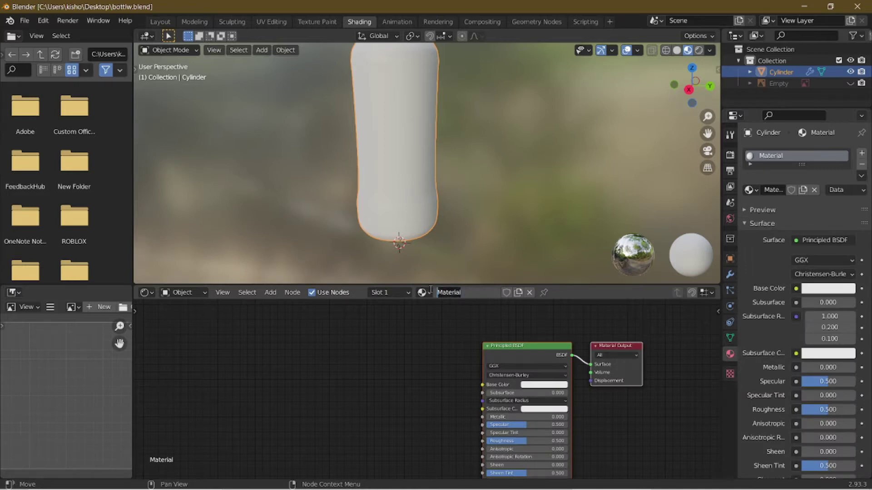
type("glass")
key("Return")
Replace the Principled BSDF with a Glass BSDF node and connect it to the Material Output's Surface
scroll(418, 354, "up", 1)
scroll(460, 354, "down", 4)
middle_click_drag(460, 354, 427, 369)
scroll(410, 339, "up", 5)
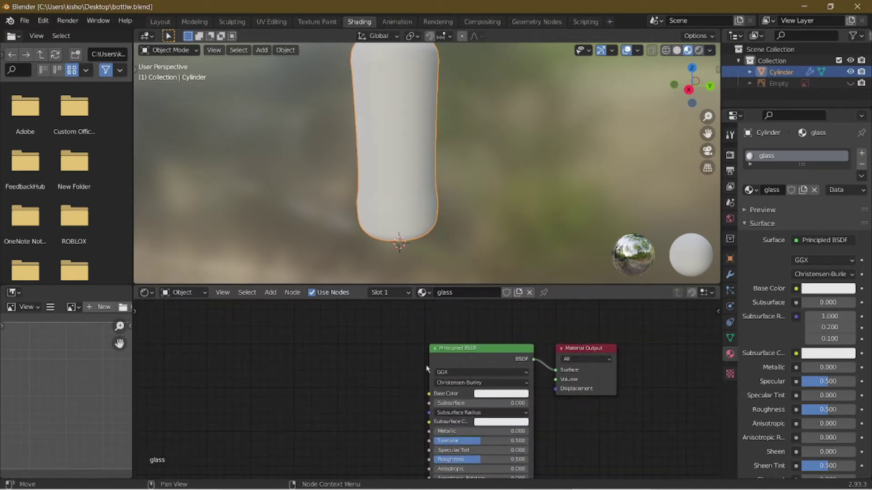
key("Delete")
key("shift+a")
left_click(473, 352)
type("glass")
left_click(504, 381)
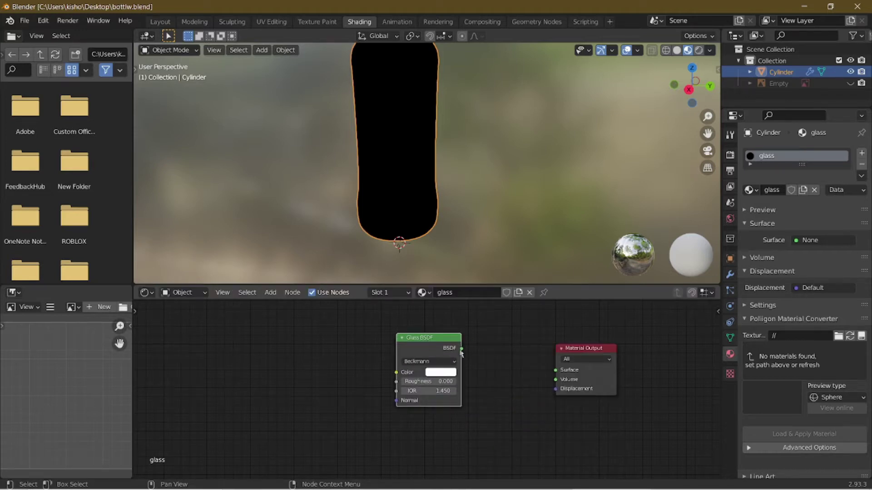
left_click_drag(462, 351, 556, 370)
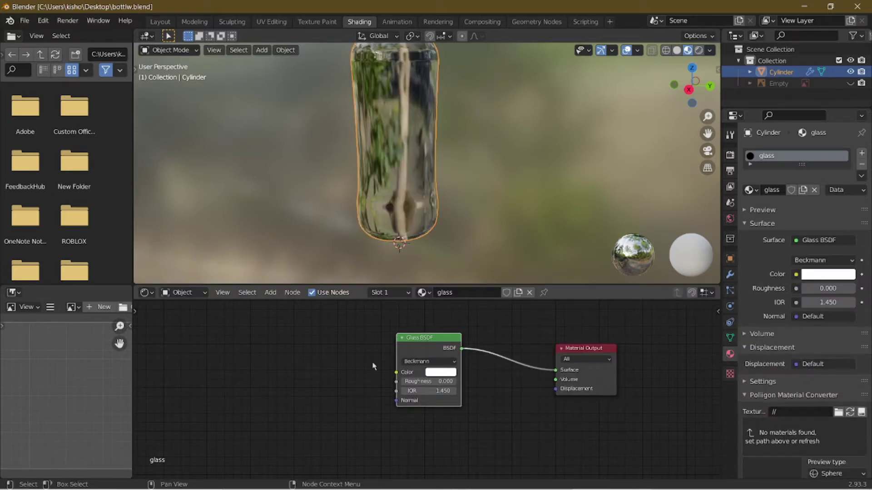
Examine the glass material on the bottle from several angles
scroll(423, 187, "up", 2)
scroll(477, 177, "down", 6)
middle_click_drag(423, 187, 450, 198)
scroll(413, 188, "up", 3)
scroll(498, 218, "up", 2)
scroll(530, 216, "down", 4)
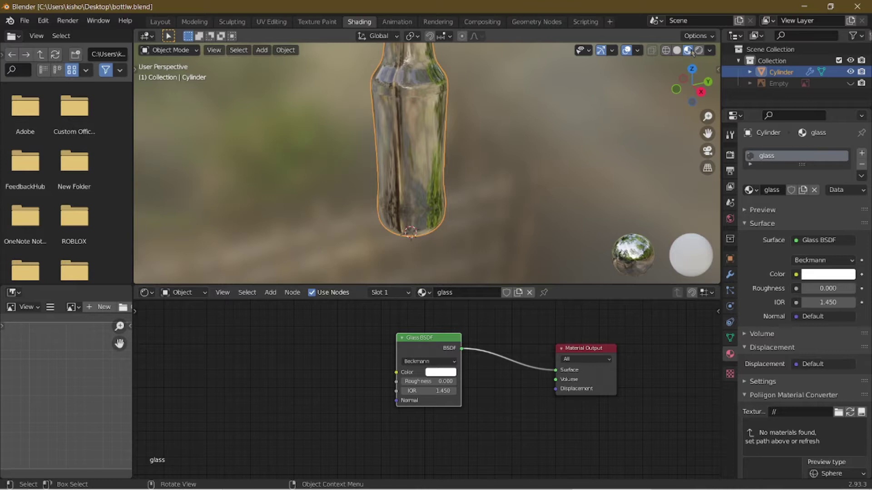
scroll(564, 141, "up", 3)
mouse_move(564, 141)
middle_mouse_down()
mouse_move(536, 179)
mouse_move(561, 171)
middle_mouse_up()
scroll(536, 179, "down", 3)
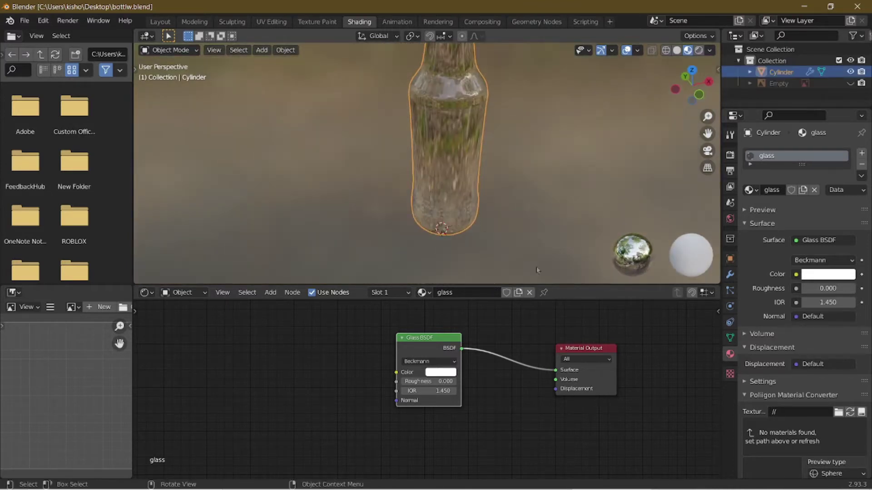
Duplicate the glass material and name the copy "Logo with glass"
left_click(518, 292)
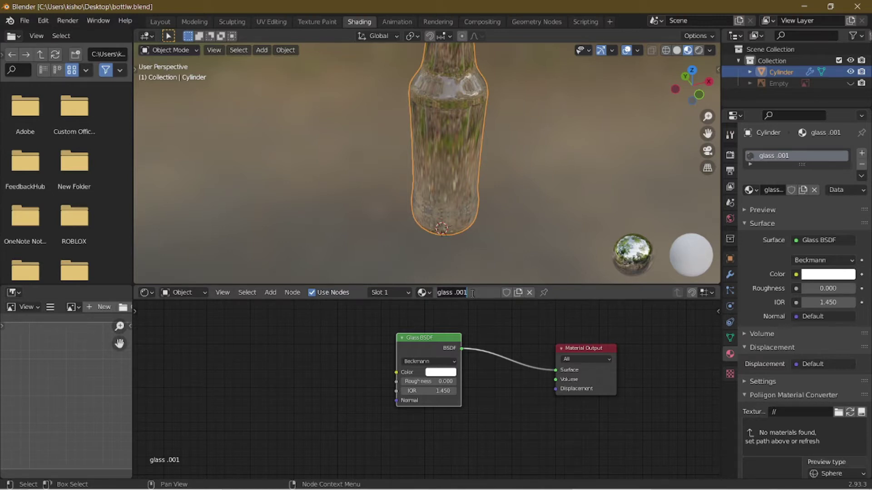
type("Logo with")
key("Return")
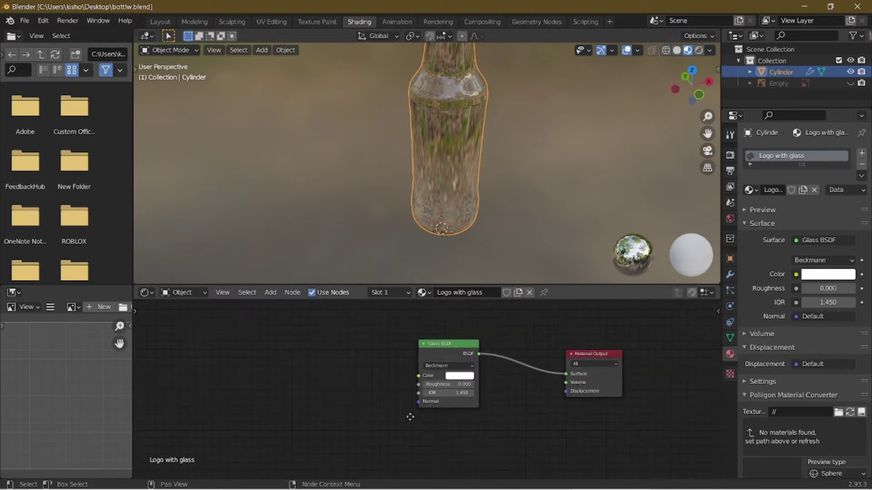
Add a color Mix node and connect its Color output to the Glass BSDF's Color
key("shift+a")
left_click(391, 348)
type("mix")
left_click(431, 369)
left_click(337, 356)
left_click_drag(334, 356, 451, 376)
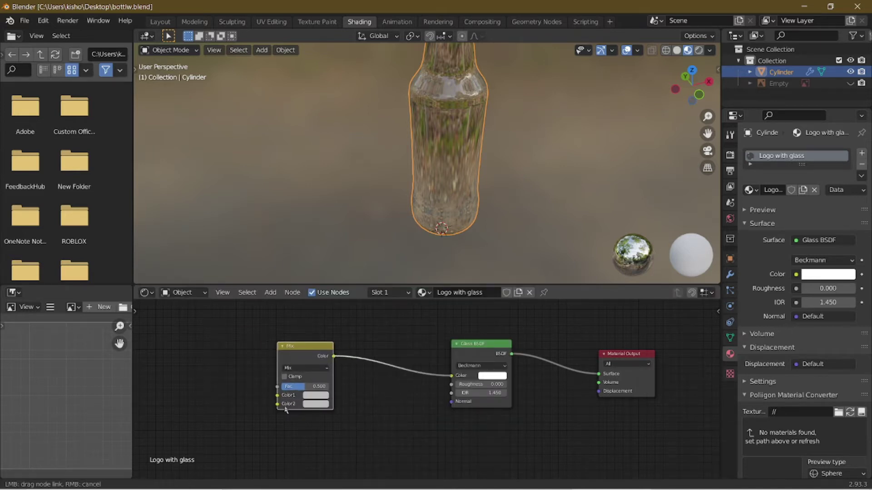
Add an Image Texture node and connect its Color to the Mix node's Color2 and its Alpha to Fac
middle_click_drag(265, 406, 423, 404)
key("shift+a")
left_click(219, 348)
type("image")
key("Return")
left_click(221, 343)
left_click_drag(315, 343, 434, 402)
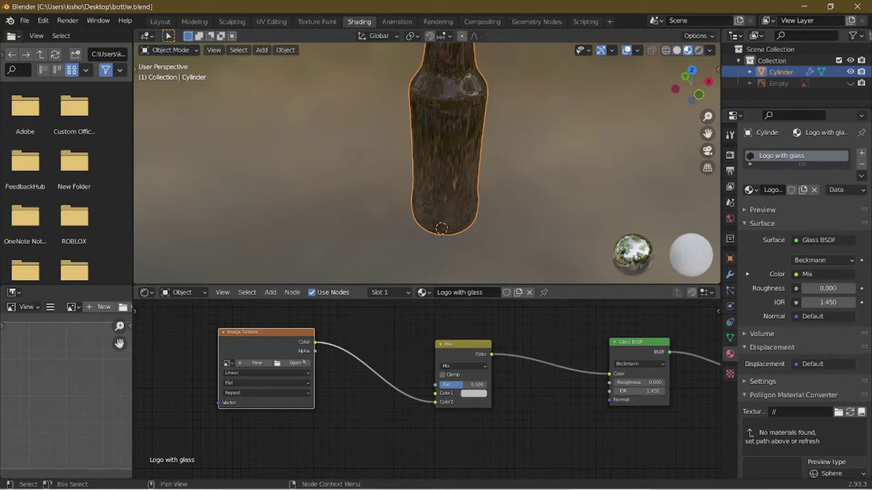
left_click_drag(315, 352, 435, 384)
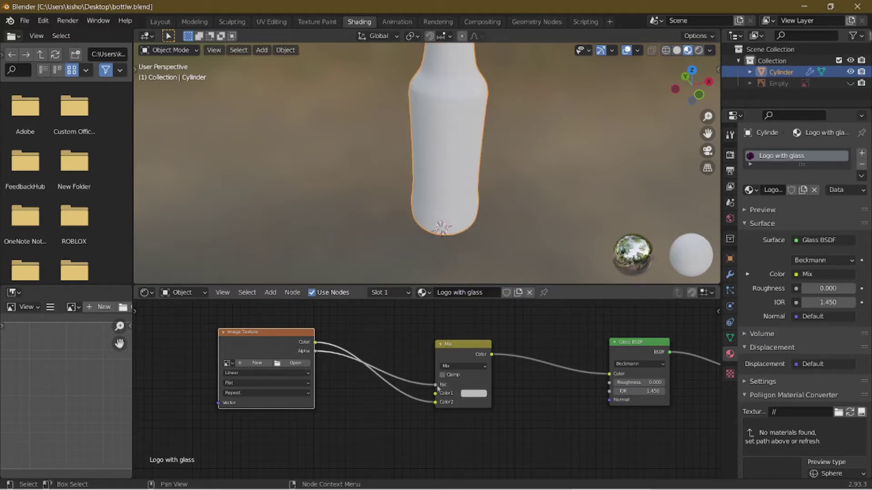
middle_click_drag(361, 378, 577, 367)
scroll(573, 366, "down", 2)
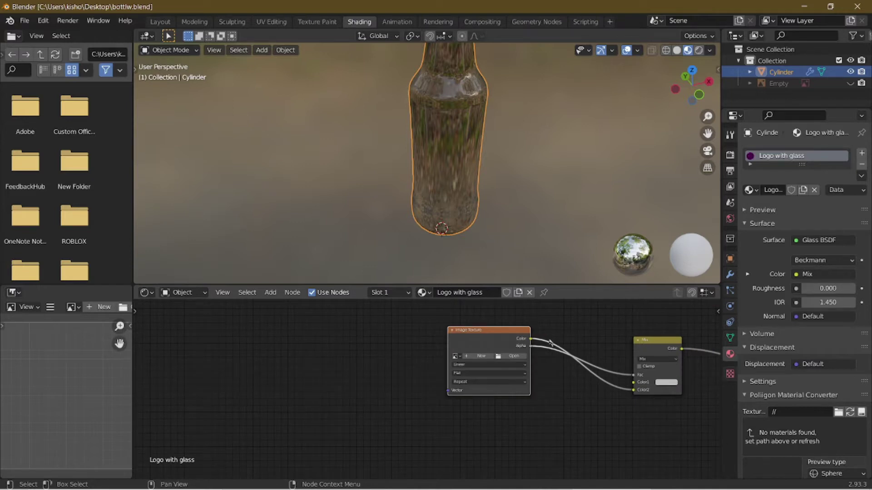
left_click(511, 357)
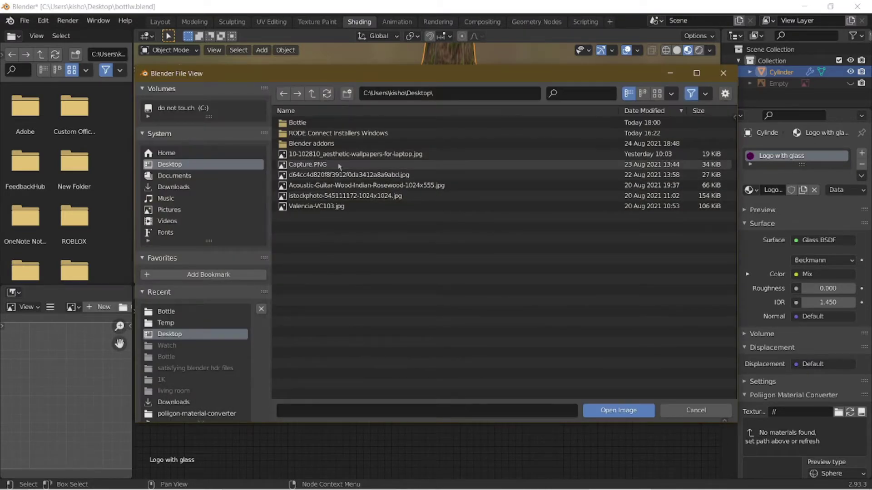
left_click(299, 123)
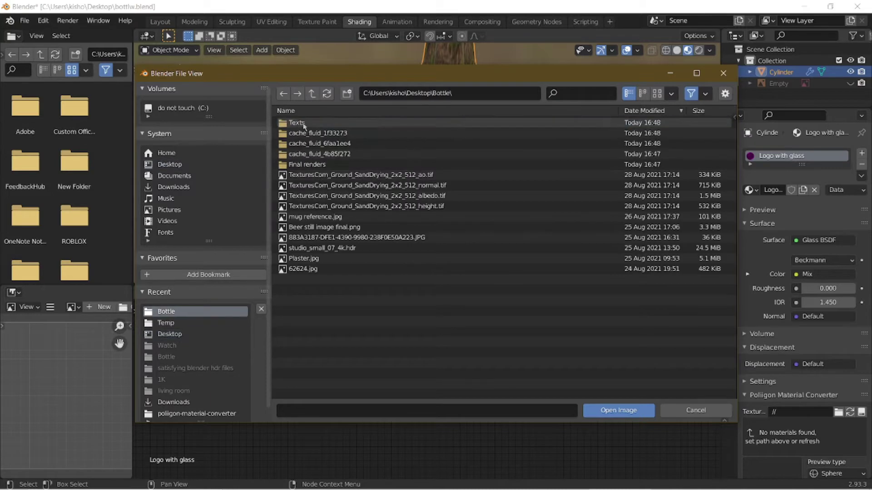
left_click(330, 227)
left_click(332, 238)
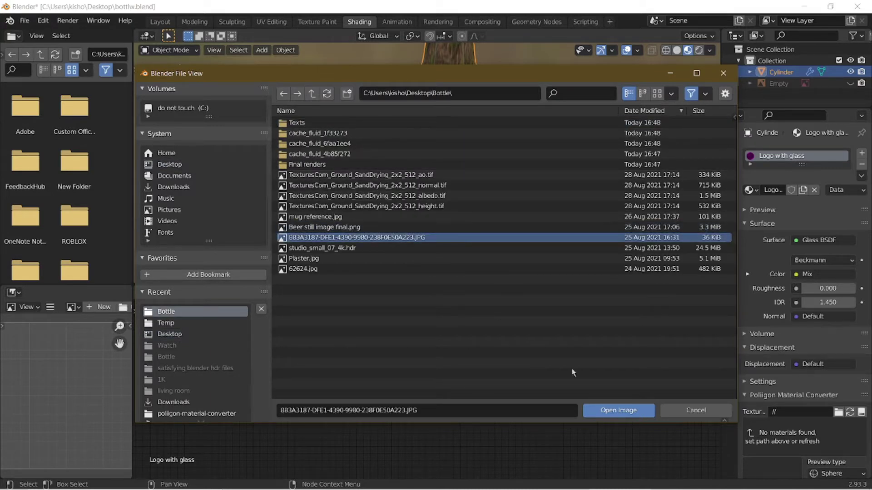
left_click(622, 411)
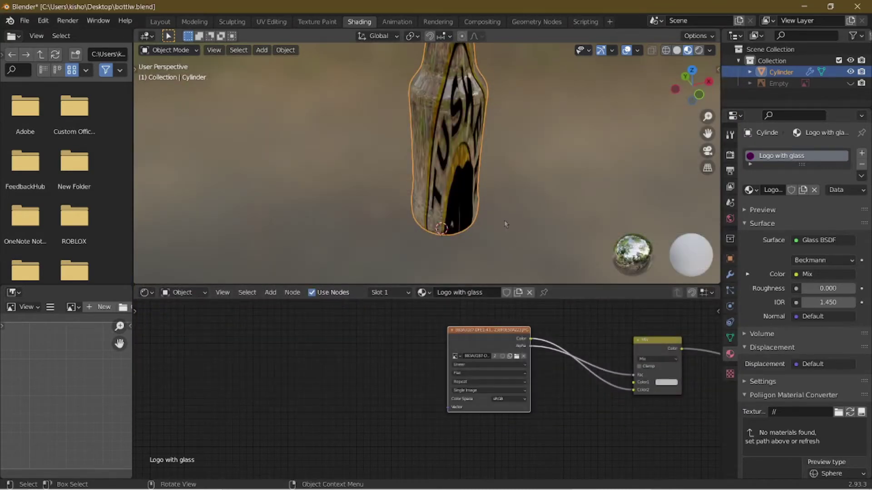
Examine how the logo image wraps around the bottle from different sides and distances
scroll(506, 226, "down", 5)
scroll(345, 125, "up", 4)
middle_click_drag(346, 124, 322, 105)
scroll(404, 135, "down", 4)
scroll(403, 134, "up", 4)
middle_click_drag(403, 134, 337, 136)
scroll(314, 129, "down", 5)
scroll(399, 147, "up", 5)
scroll(363, 159, "down", 5)
scroll(345, 164, "up", 5)
scroll(328, 170, "down", 4)
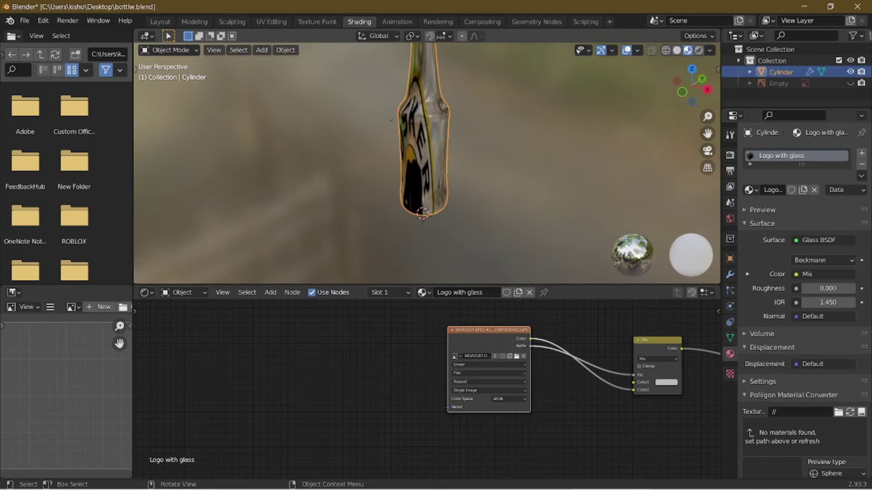
Return to the Layout workspace and enter Edit Mode on the bottle
left_click(160, 22)
scroll(361, 193, "down", 2)
scroll(361, 192, "up", 1)
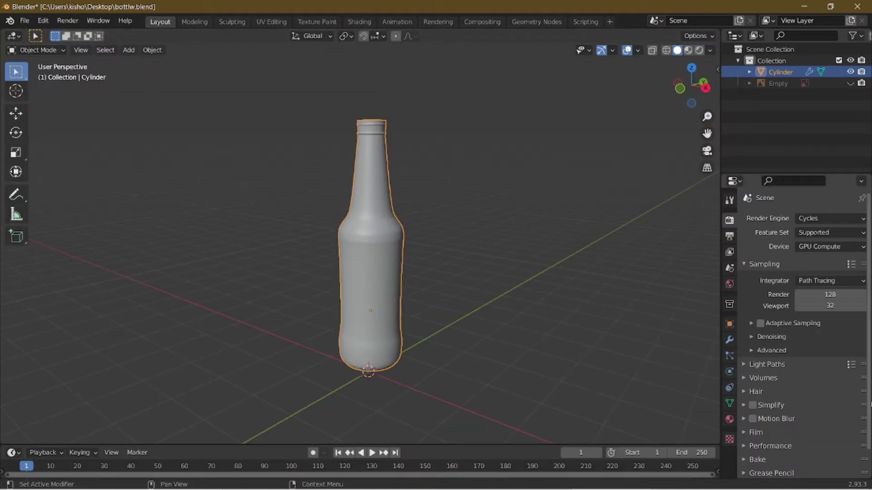
middle_click_drag(299, 437, 422, 428)
left_click(58, 50)
key("Tab")
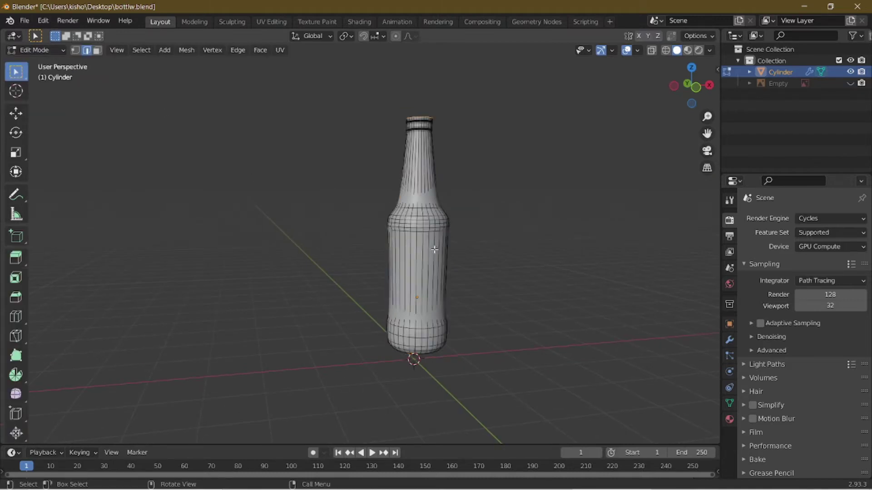
Add a loop cut around the bottle's straight body and slide it down to just above the base section
scroll(399, 314, "up", 4)
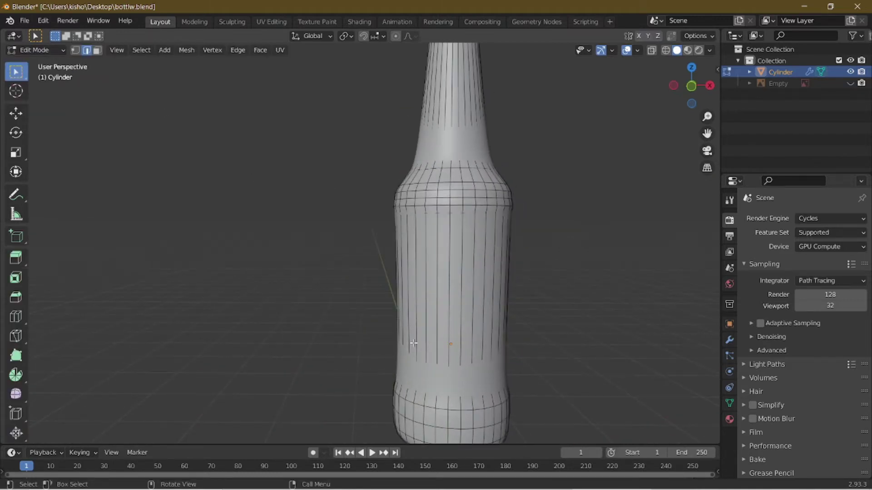
left_click_drag(407, 377, 510, 381)
left_click_drag(383, 361, 604, 393)
scroll(323, 365, "down", 3)
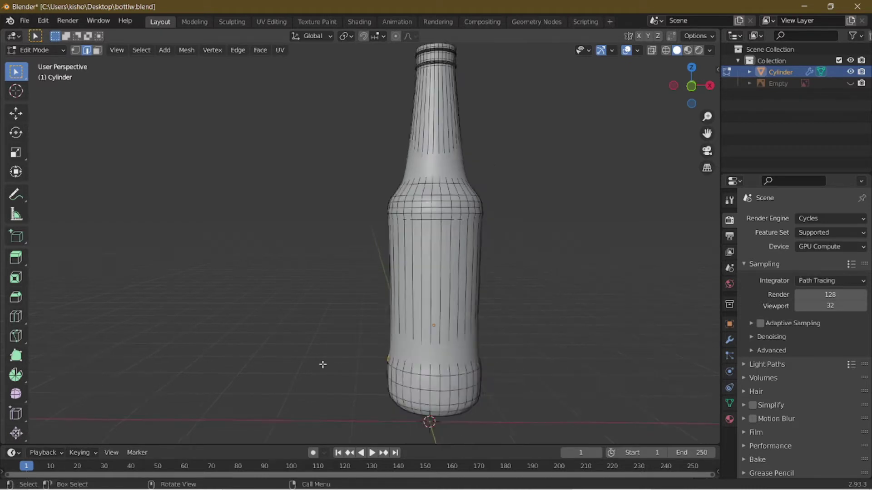
left_click(421, 305)
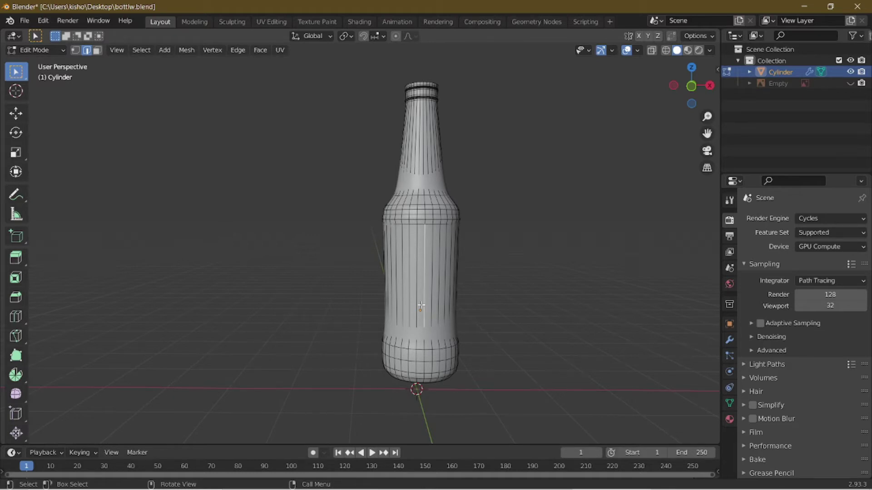
key("ctrl+r")
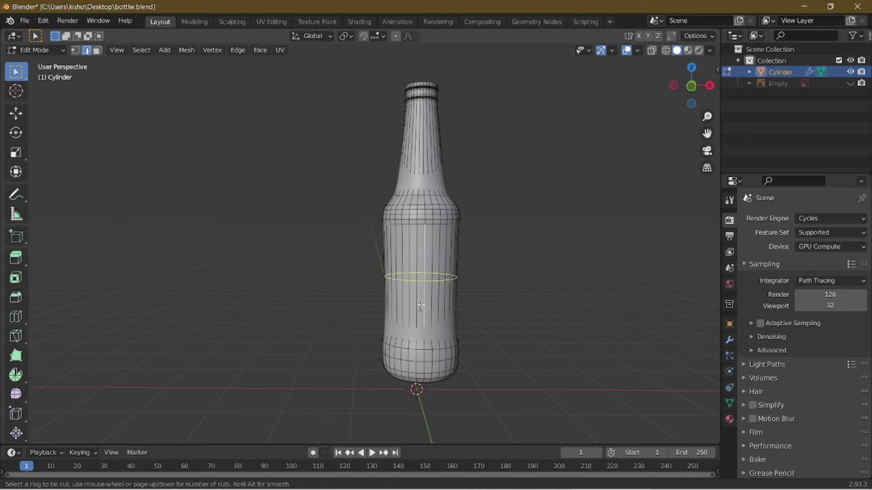
left_click(421, 305)
left_click(422, 90)
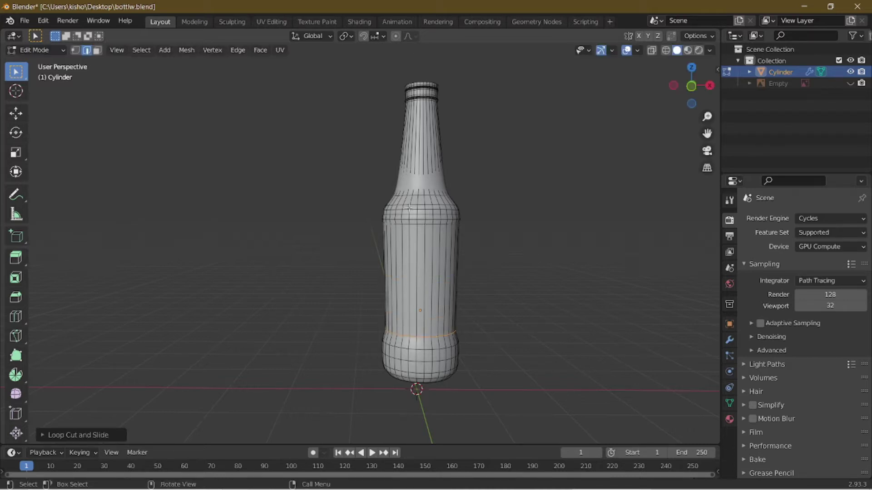
Add a second loop cut around the bottle's body and slide it up to just below the shoulder
key("ctrl+r")
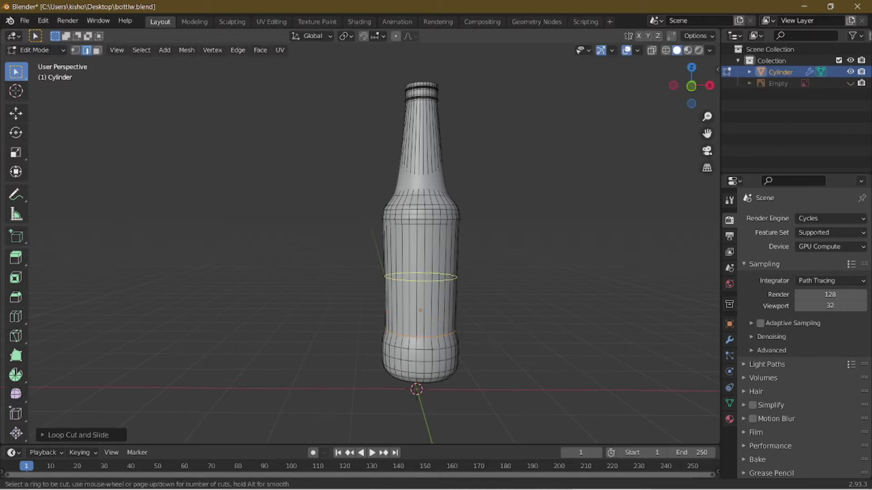
left_click(431, 277)
left_click(300, 421)
scroll(361, 337, "up", 4)
middle_click_drag(361, 338, 340, 341)
scroll(300, 326, "down", 4)
scroll(340, 341, "up", 5)
scroll(340, 341, "down", 5)
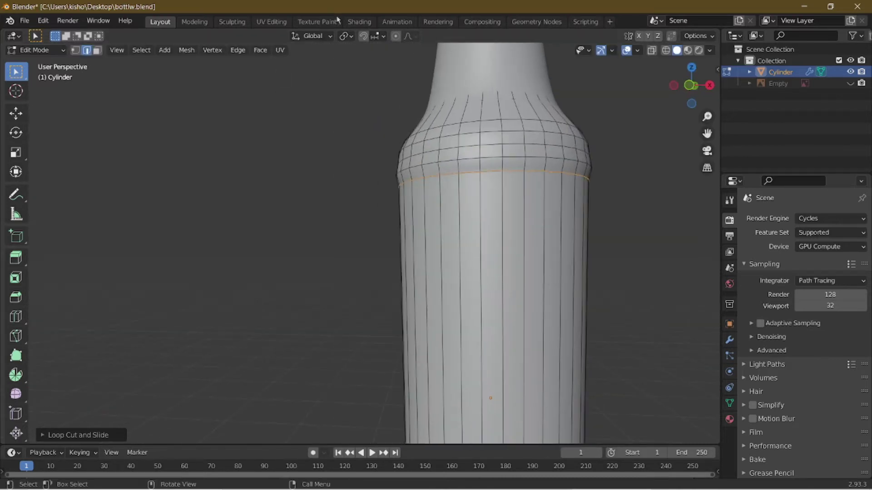
Switch to the UV Editing workspace with the bottle mesh still in Edit Mode
left_click(271, 21)
scroll(545, 181, "up", 1)
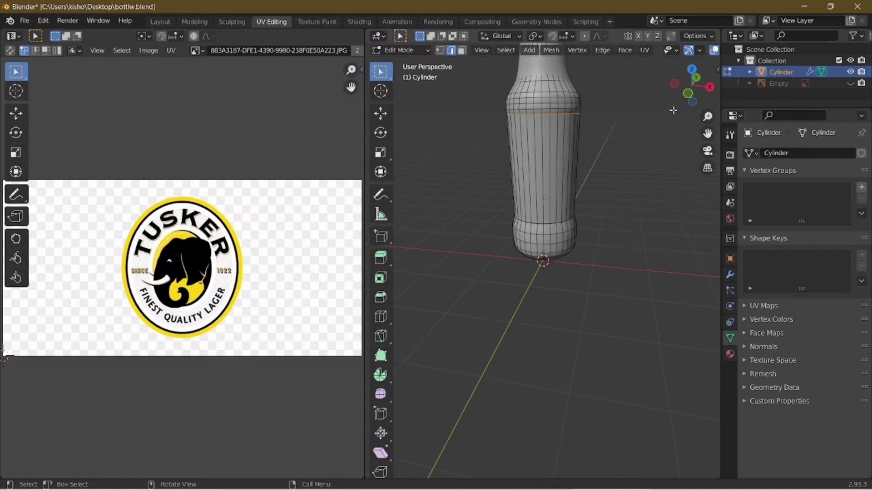
scroll(501, 189, "down", 5)
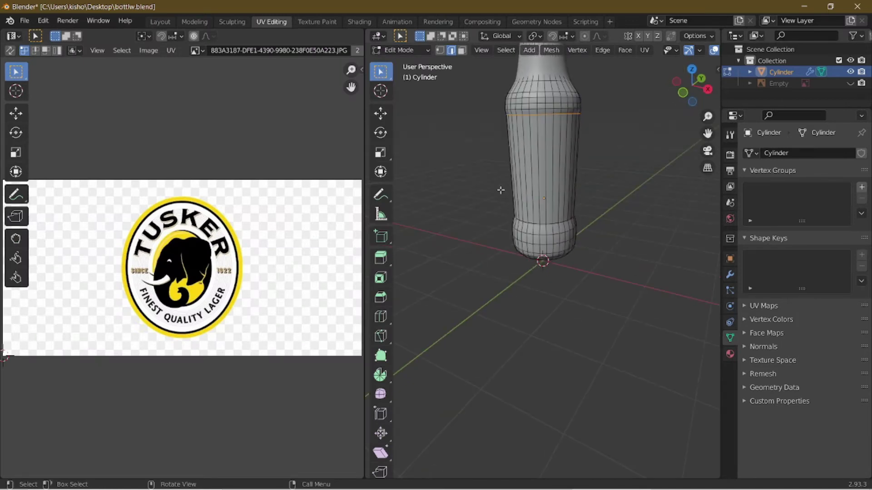
From the front view, select the visible faces of the bottle's straight body between the two new loop cuts in face mode
middle_click_drag(628, 165, 670, 164)
left_click(704, 93)
scroll(576, 229, "up", 4)
scroll(576, 229, "up", 1)
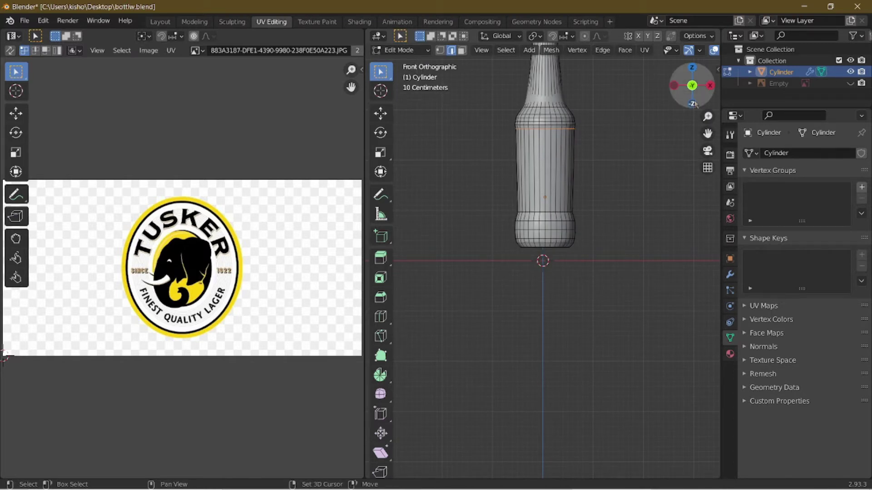
middle_click_drag(594, 216, 614, 271, "shift")
left_click(462, 50)
left_click_drag(488, 210, 640, 243)
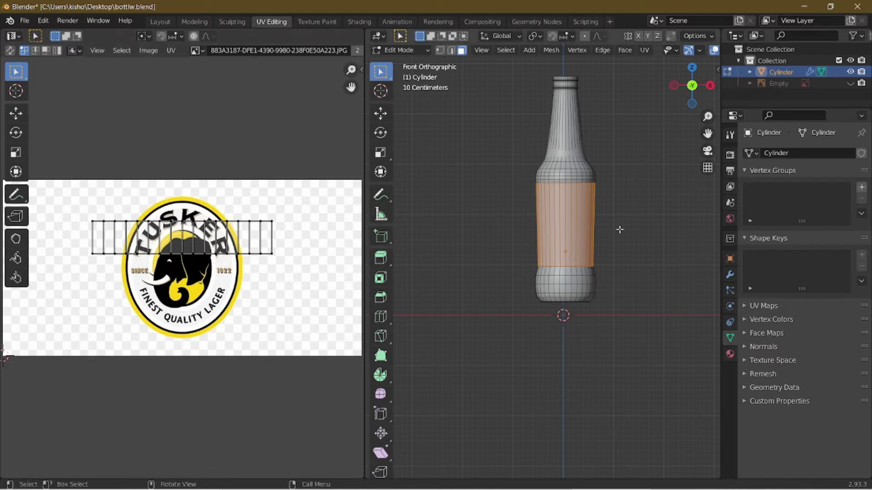
Unwrap the selected body faces and move their UV island along X until it covers the Tusker logo
key("u")
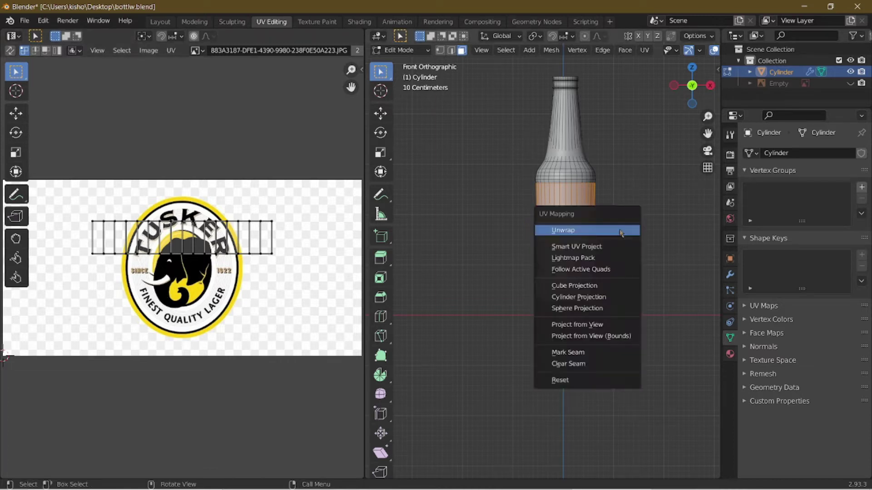
left_click(620, 231)
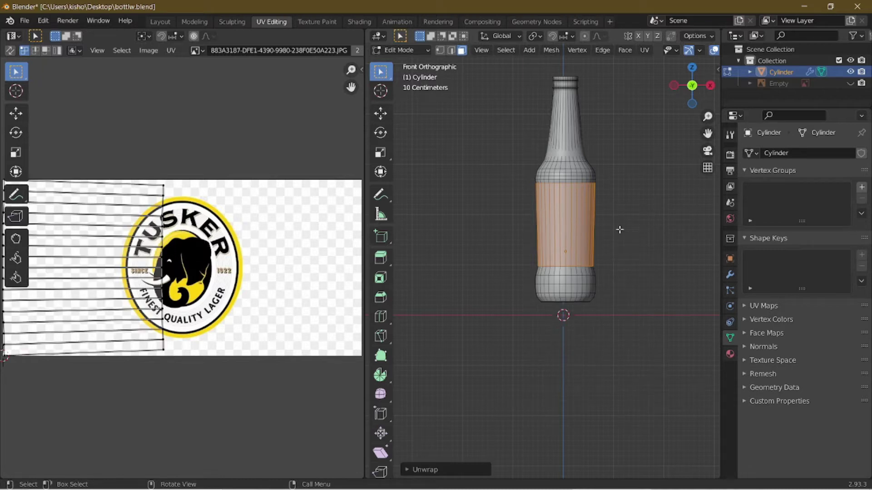
key("Home")
key("a")
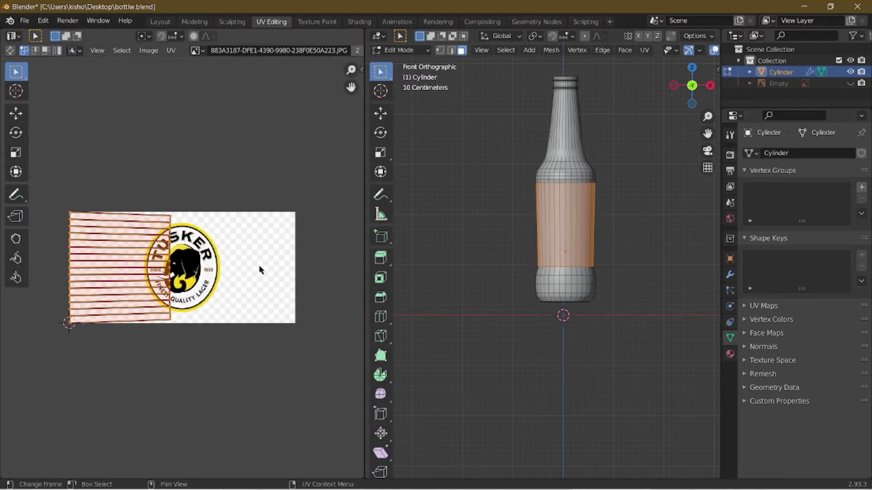
key("g")
key("x")
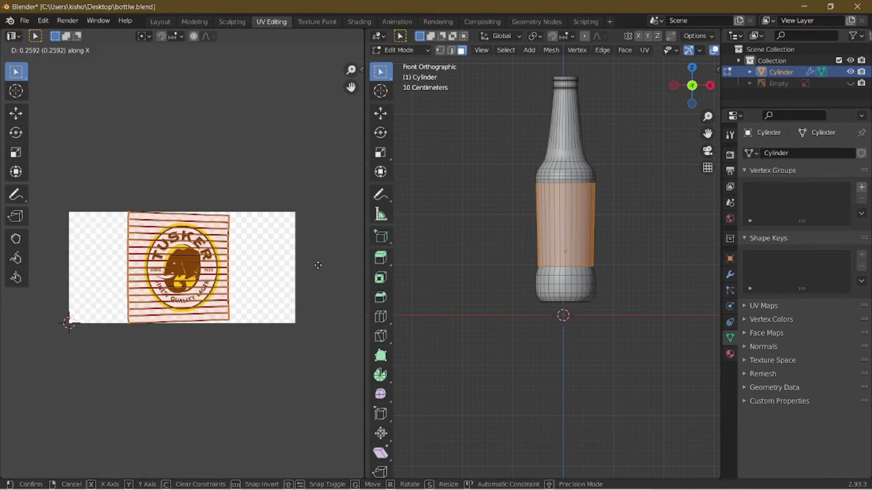
left_click(318, 265)
Rotate the UV island by 90° and shift it along X to centre it on the logo
key("r")
key("9")
key("0")
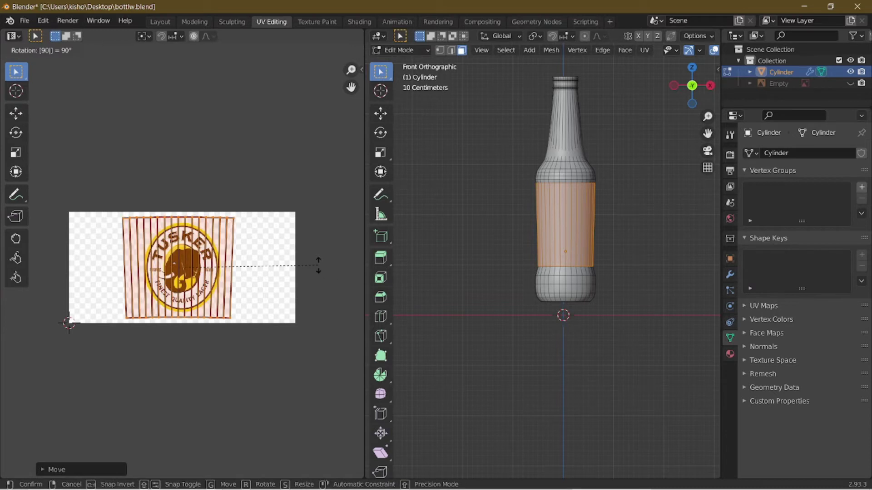
key("Return")
scroll(317, 265, "up", 2)
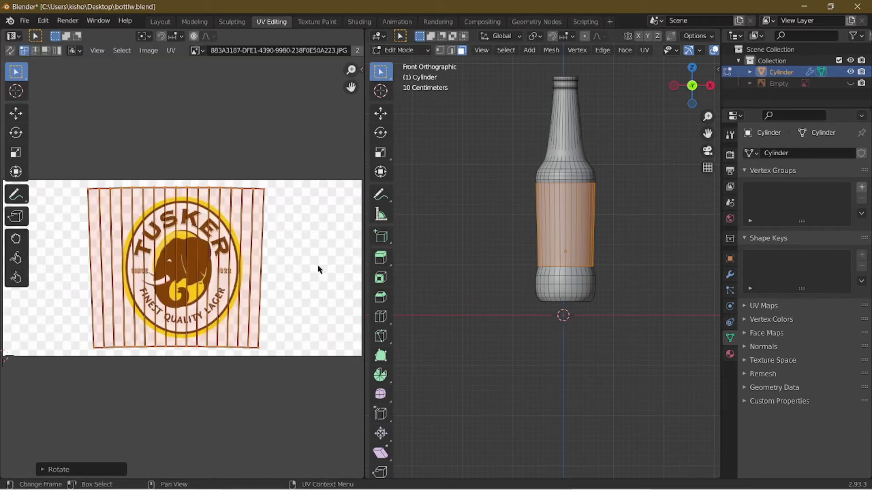
key("g")
key("x")
left_click(267, 307)
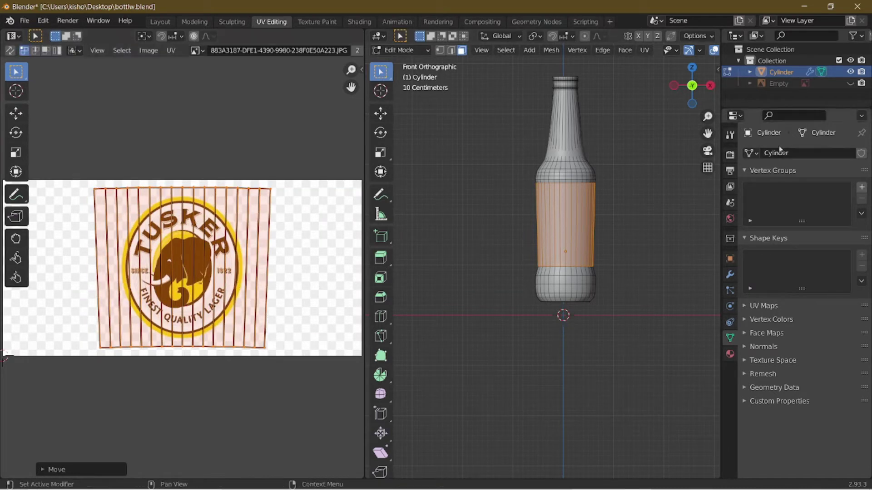
Show the 3D viewport in Material Preview and check the logo's placement on the bottle body, including from the front view
scroll(677, 58, "down", 5)
scroll(681, 52, "down", 3)
left_click(702, 50)
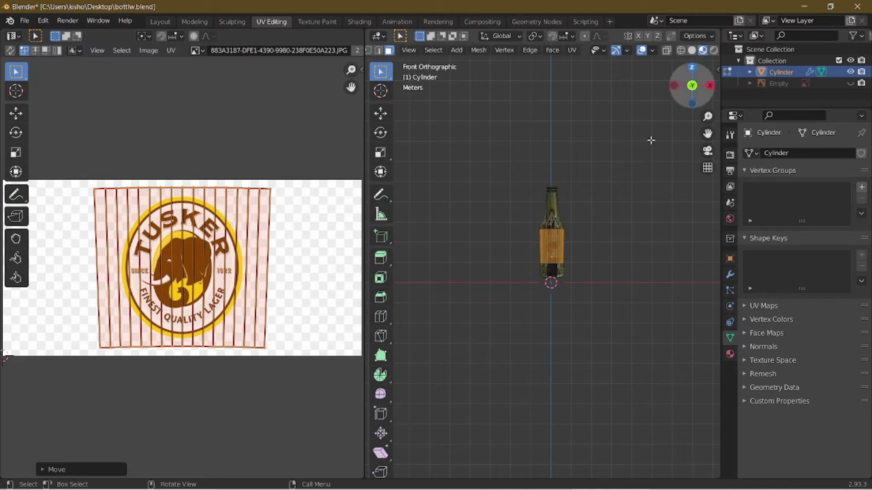
scroll(636, 167, "up", 9)
middle_click_drag(583, 226, 581, 282, "shift")
scroll(502, 282, "up", 3)
scroll(581, 282, "down", 10)
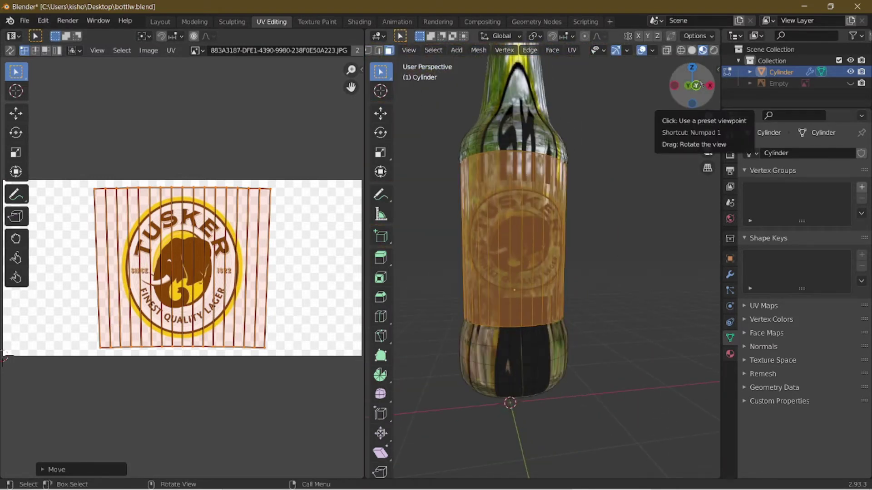
left_click(699, 85)
scroll(514, 333, "up", 2)
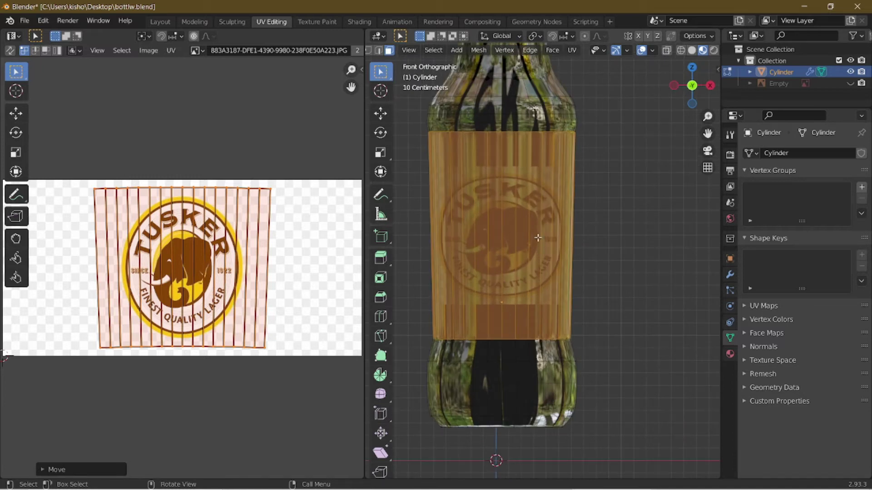
scroll(493, 195, "down", 4)
scroll(490, 150, "up", 1)
scroll(490, 148, "down", 2)
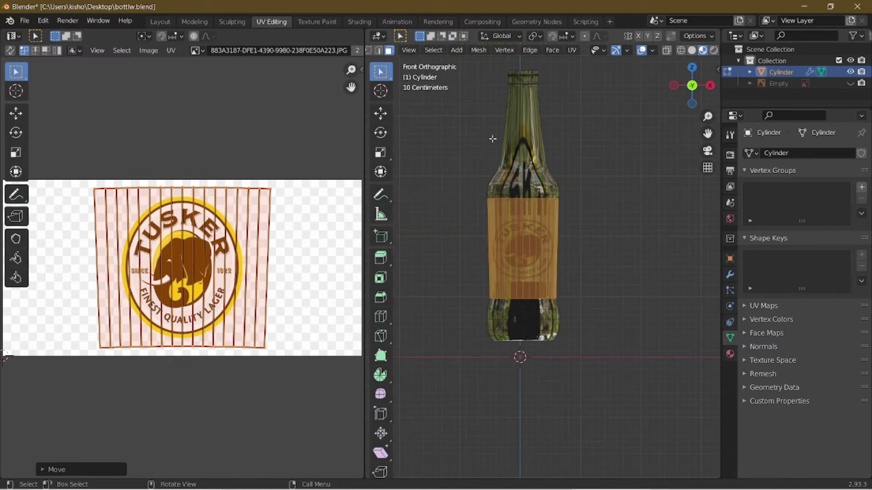
Invert the face selection so that all bottle faces except the unwrapped label faces are selected
left_click_drag(441, 111, 605, 186)
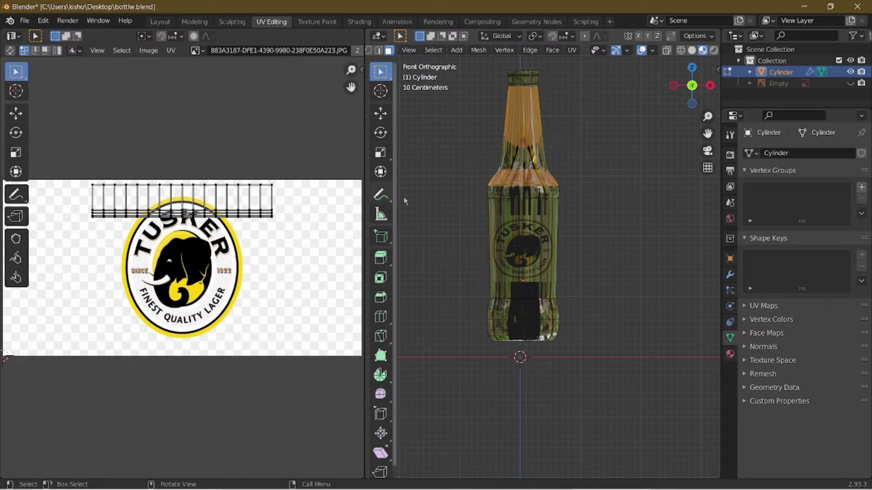
key("ctrl+z")
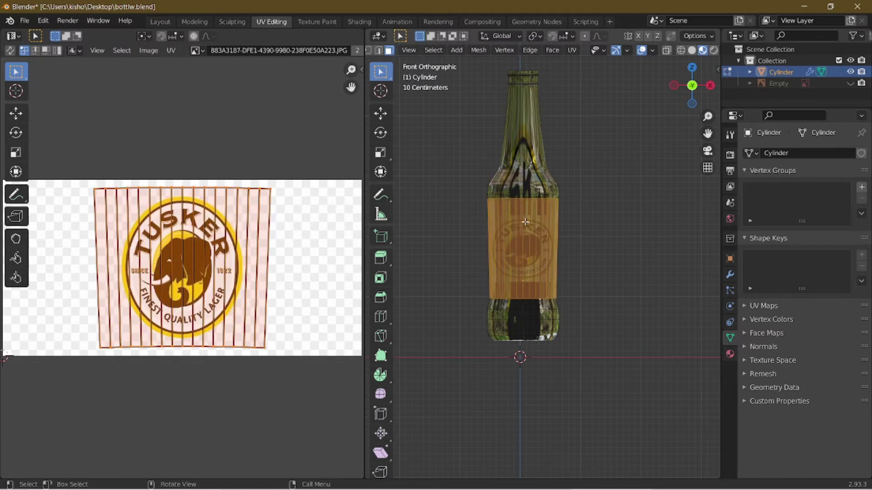
key("a")
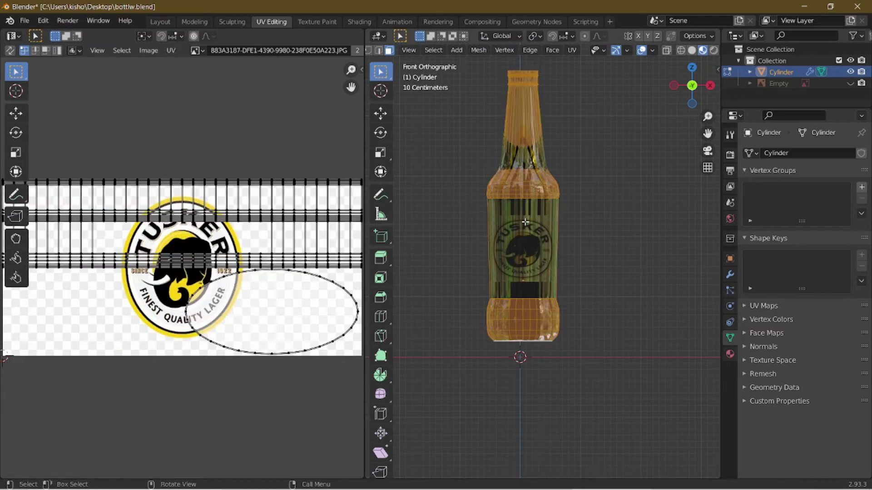
Add a second material slot holding the existing "glass" material and assign it to the selected faces
left_click(730, 355)
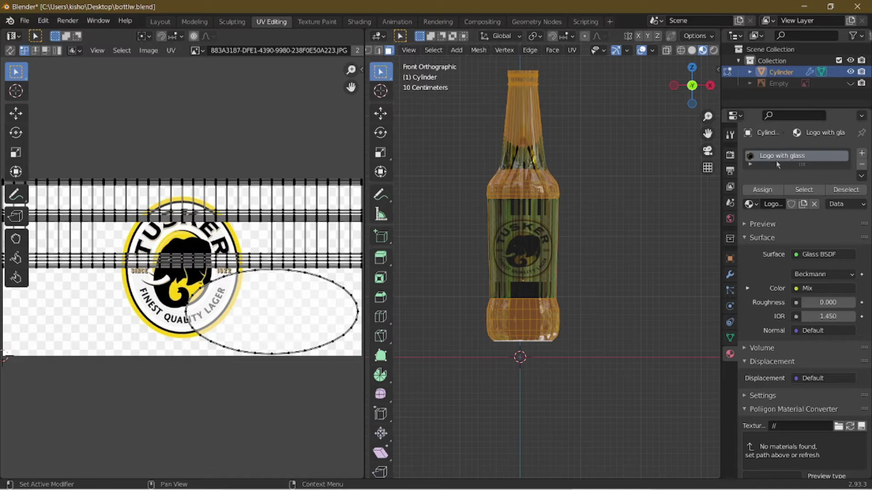
left_click(861, 154)
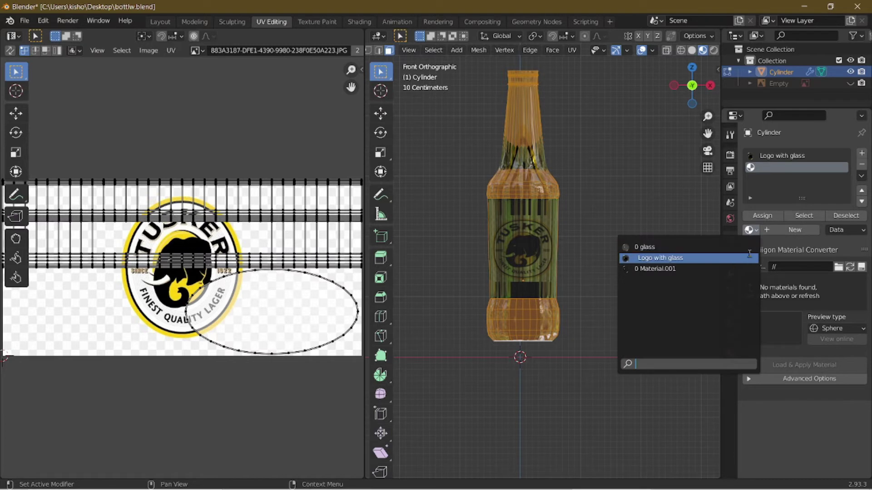
left_click(726, 247)
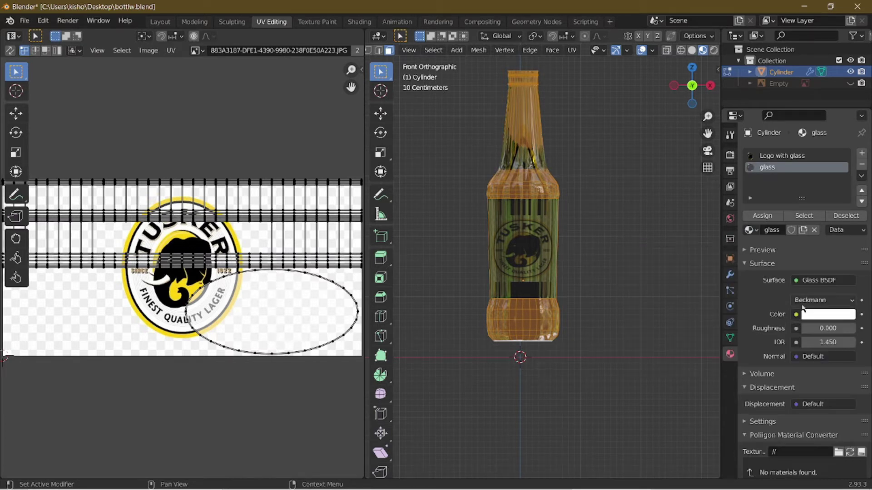
left_click(763, 216)
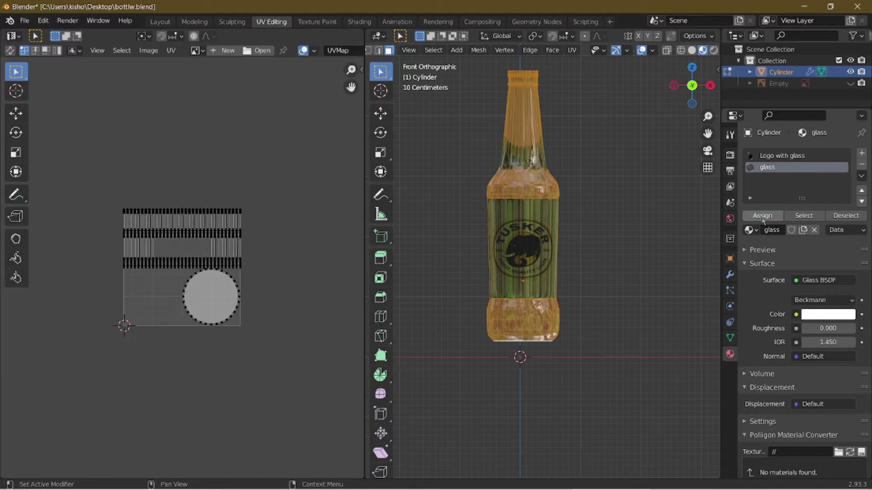
Return to the Layout workspace and display the bottle in Rendered shading
middle_click_drag(566, 249, 605, 250)
left_click(160, 22)
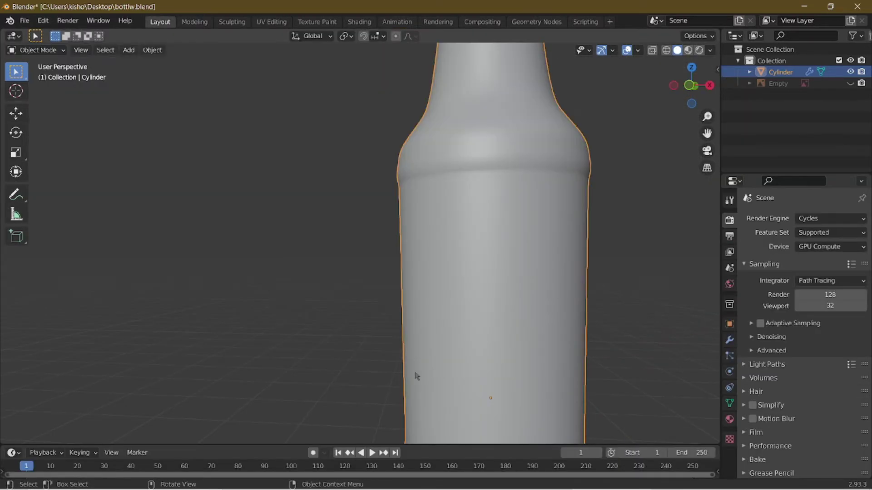
scroll(518, 279, "down", 4)
left_click(699, 49)
mouse_move(516, 284)
middle_mouse_down()
mouse_move(453, 294)
mouse_move(538, 266)
middle_mouse_up()
mouse_move(414, 279)
middle_mouse_down()
mouse_move(334, 273)
mouse_move(268, 317)
mouse_move(291, 272)
middle_mouse_up()
Open the Shading workspace, view the bottle up close, and set the shader editor to the World nodes
left_click(359, 21)
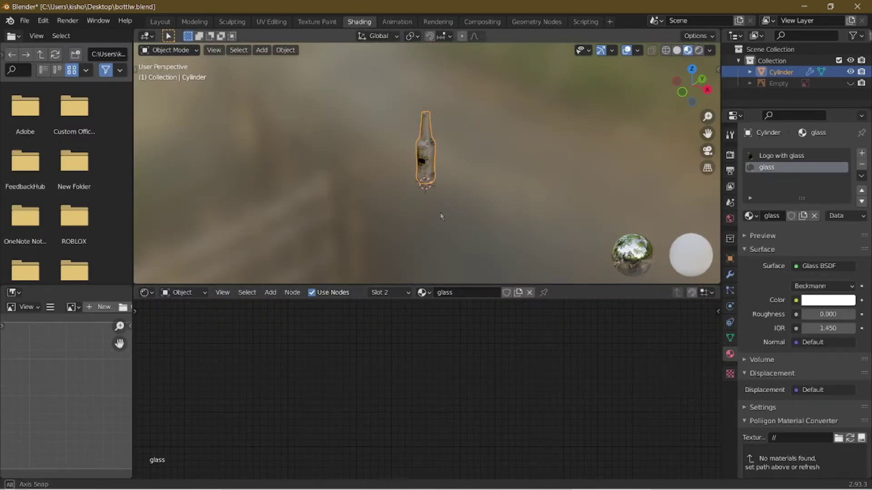
middle_click_drag(423, 231, 461, 200)
scroll(461, 200, "up", 10)
scroll(400, 345, "down", 3)
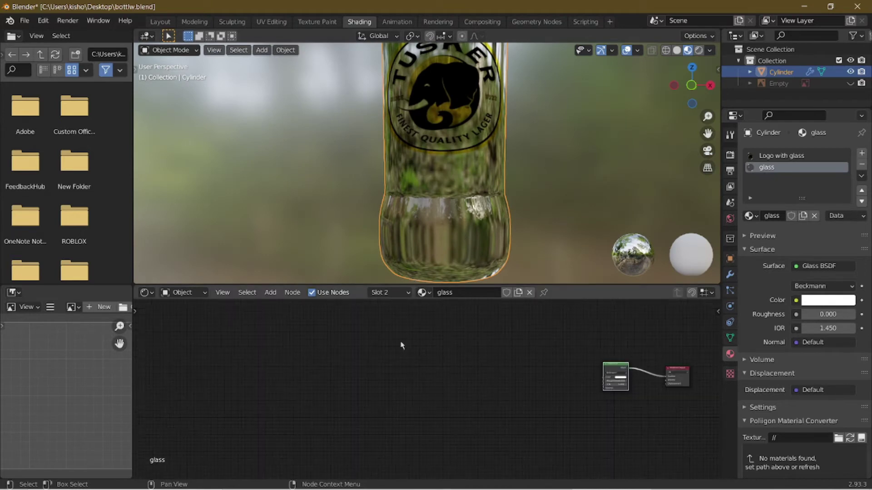
left_click(183, 292)
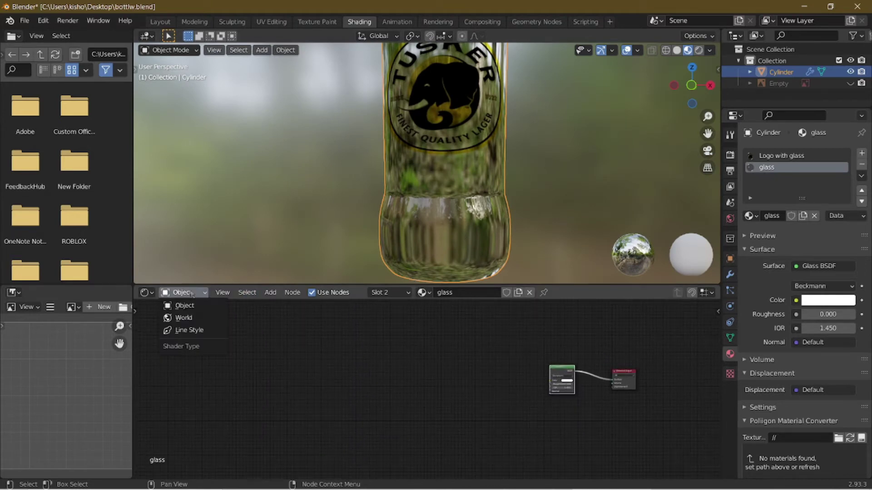
left_click(184, 318)
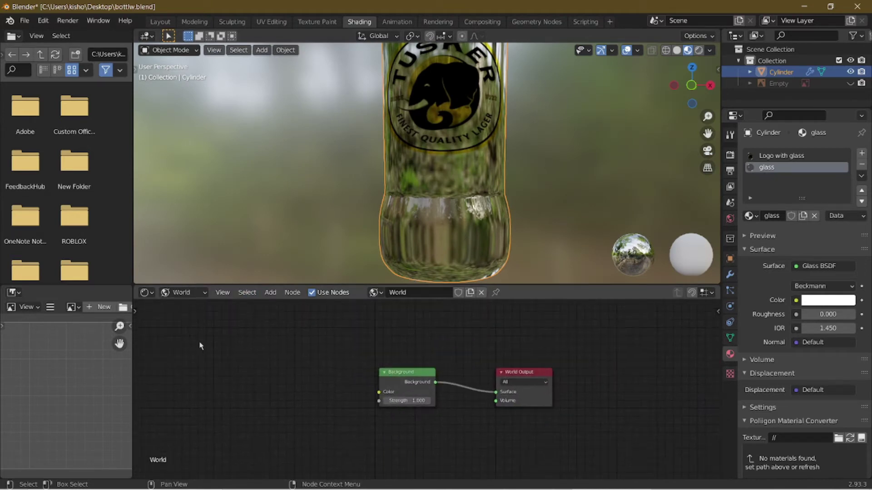
Add an Environment Texture node and connect its Color output to the Background node's Color input
key("shift+a")
type("envi")
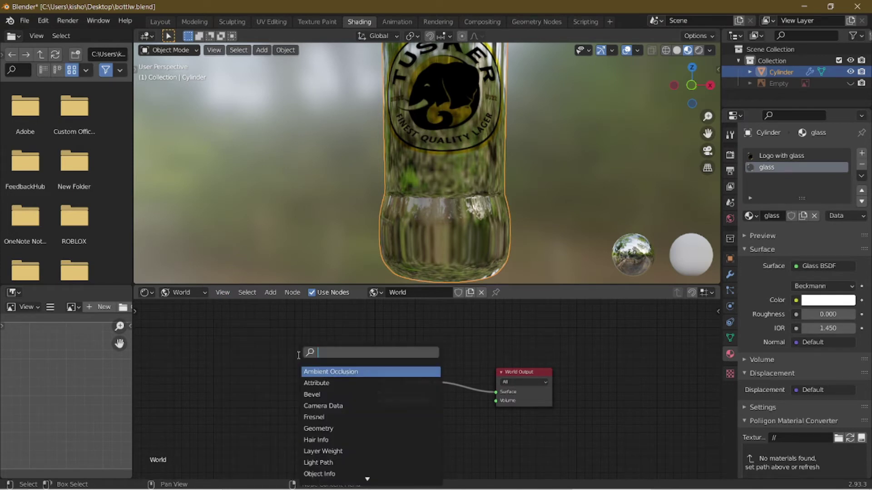
left_click(339, 372)
left_click(280, 369)
left_click_drag(339, 368, 378, 392)
Load studio_small_07_4k.hdr from the Bottle folder on the Desktop into the Environment Texture node
left_click(318, 379)
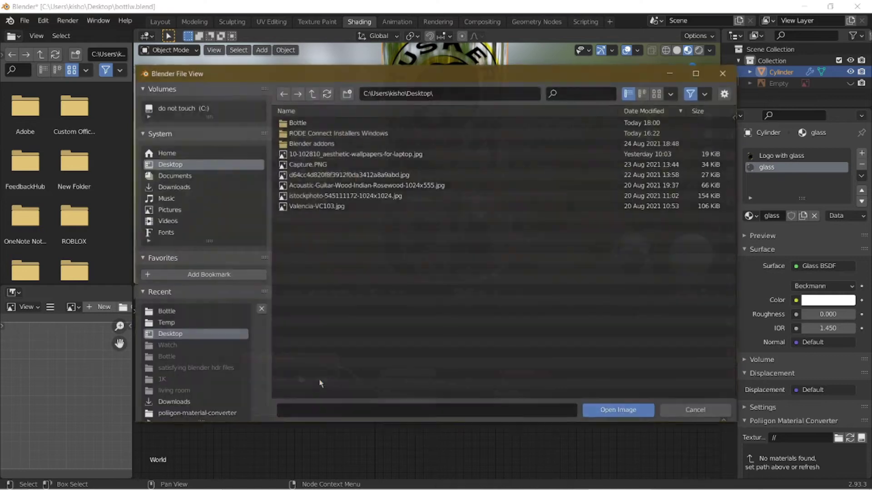
left_click(344, 123)
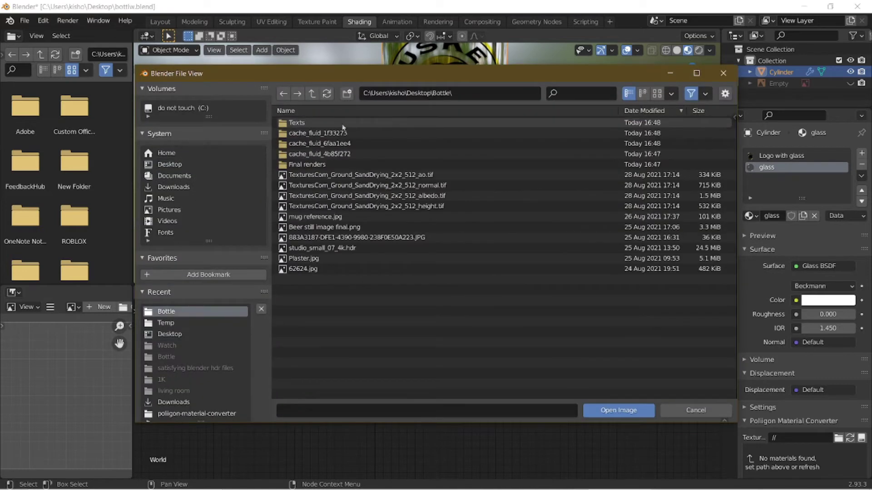
left_click(350, 248)
left_click(599, 410)
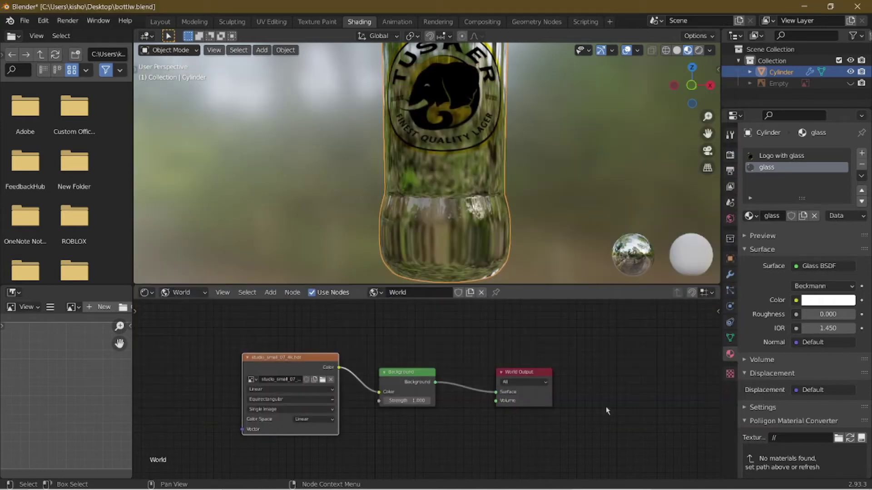
Return to the Layout workspace and examine the rendered bottle and its logo under the HDR lighting, ending in a front close-up
left_click(165, 23)
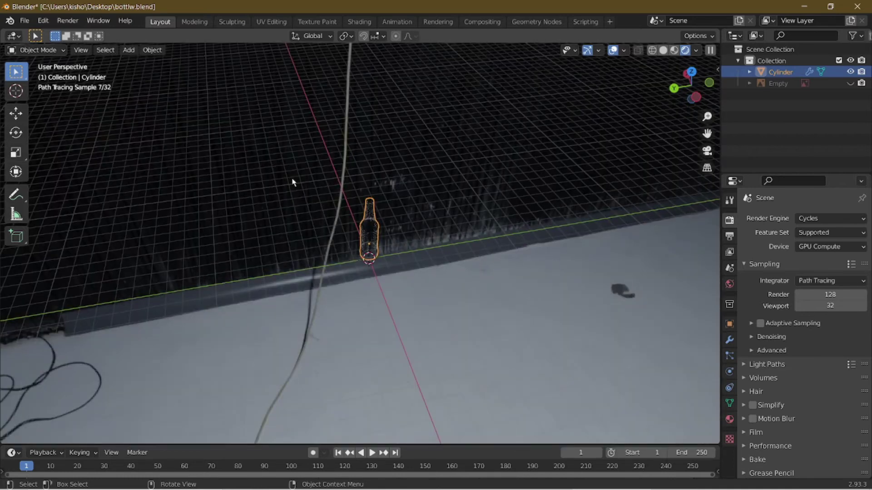
middle_click_drag(292, 182, 129, 142)
scroll(216, 179, "up", 8)
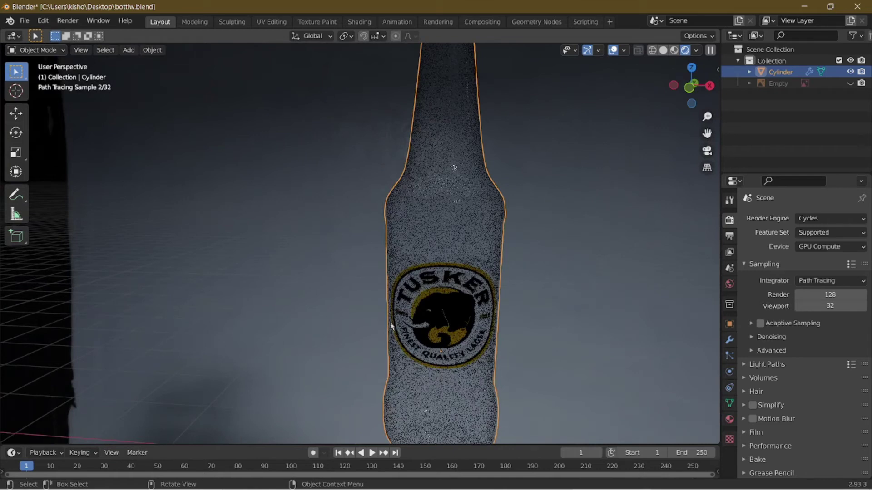
middle_click_drag(330, 269, 432, 269)
left_click_drag(345, 273, 514, 314)
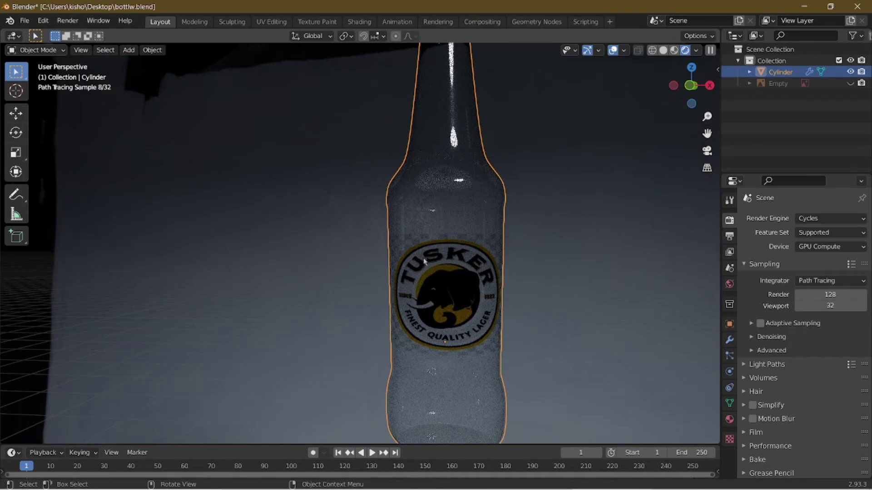
middle_click_drag(413, 257, 422, 259)
scroll(421, 259, "up", 4)
scroll(418, 257, "down", 5)
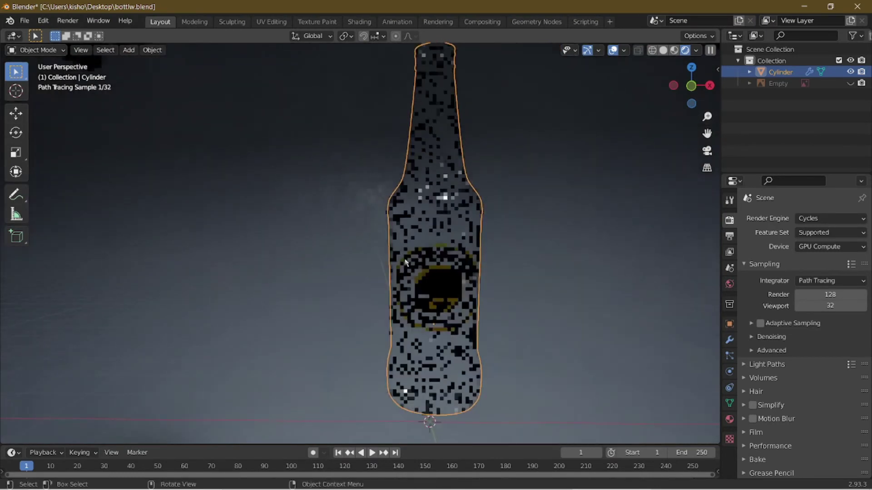
left_click(691, 85)
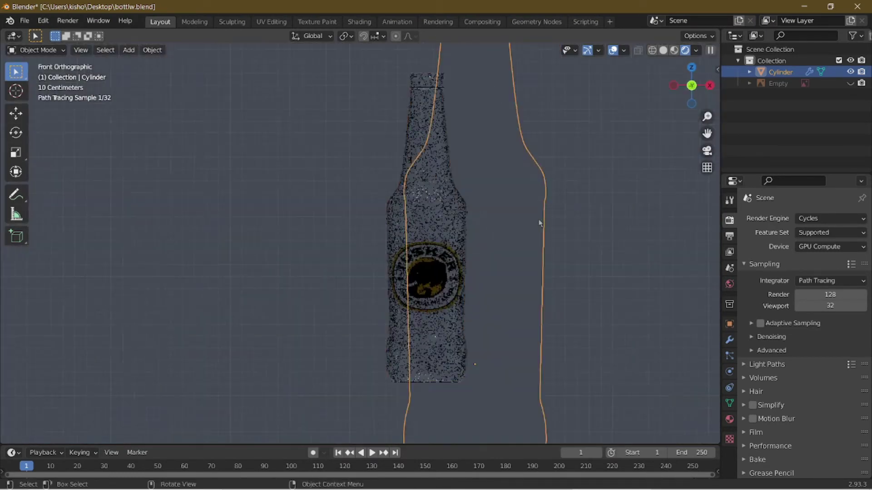
scroll(550, 223, "up", 3)
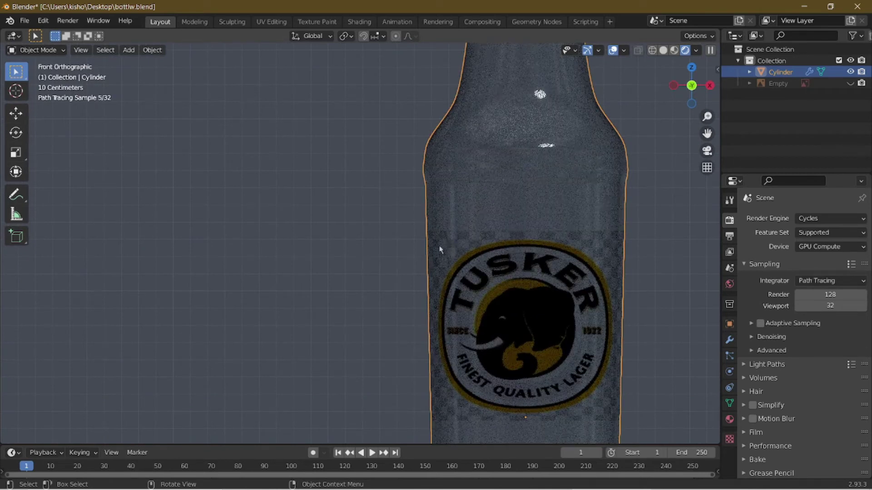
Compare the bottle's glass and logo in the Shading and Layout workspaces, ending with an angled view of the whole bottle
left_click_drag(408, 237, 429, 263)
left_click(472, 233)
left_click(360, 21)
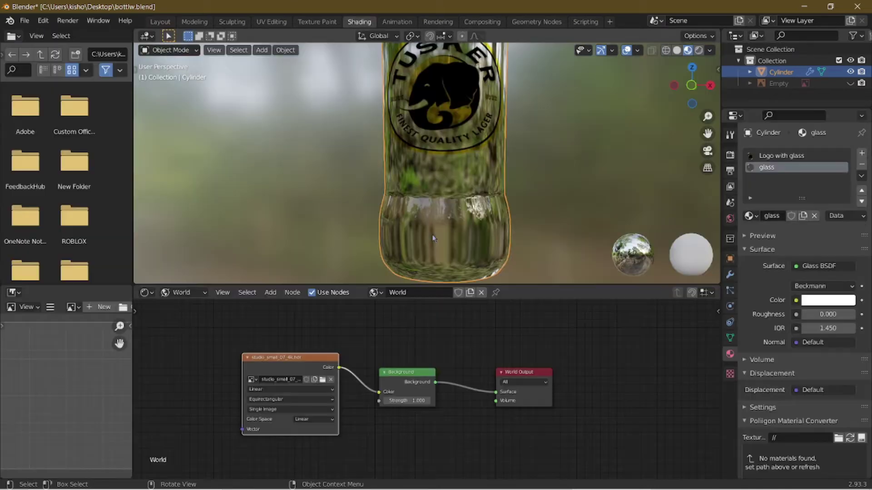
left_click(157, 22)
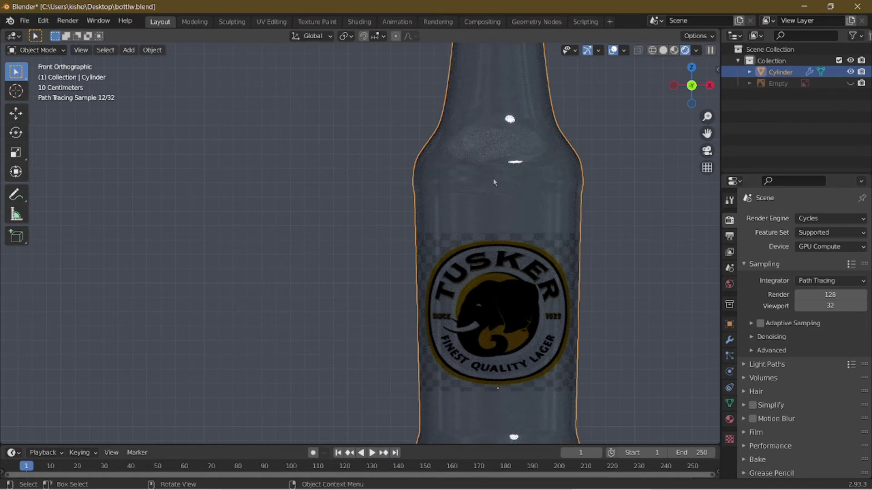
mouse_move(385, 289)
middle_mouse_down()
mouse_move(321, 288)
mouse_move(347, 301)
mouse_move(396, 291)
middle_mouse_up()
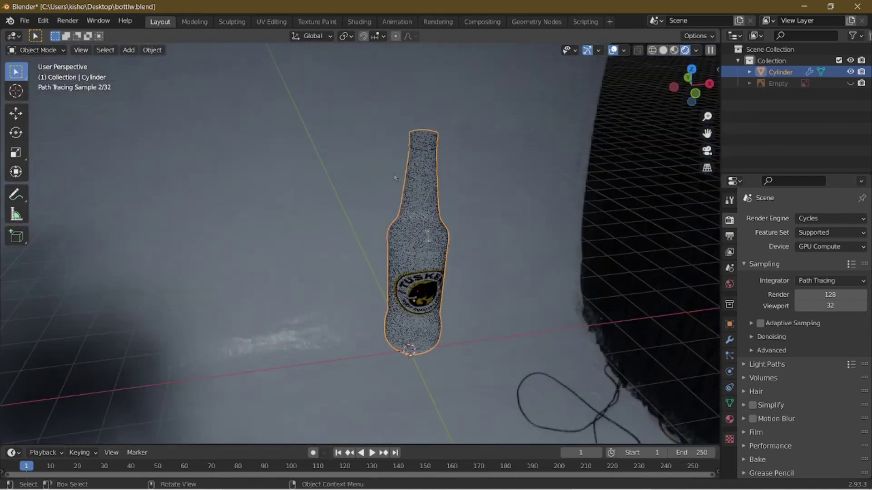
left_click_drag(388, 160, 418, 180)
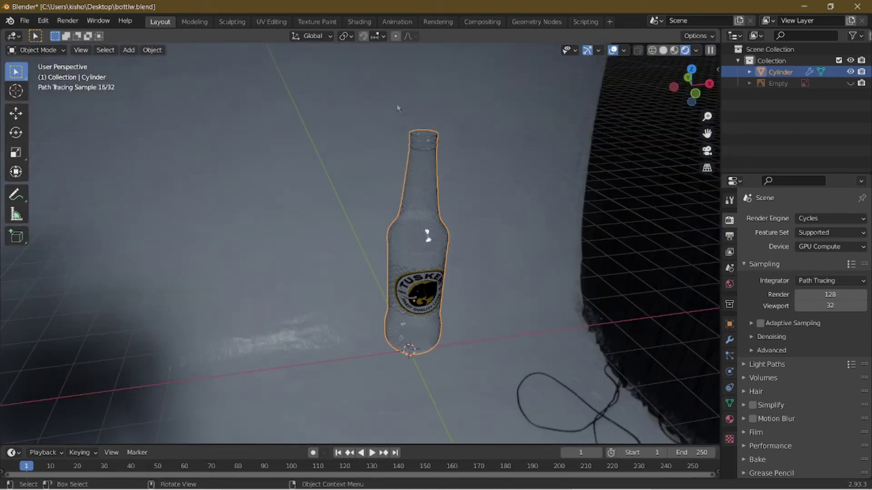
In the UV Editing workspace, add a loop cut around the middle of the bottle's neck from the front view
left_click(271, 23)
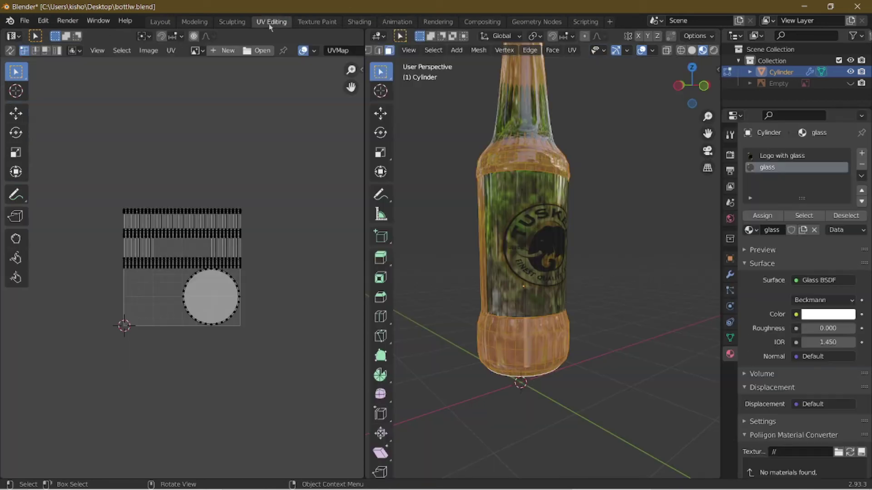
scroll(543, 256, "down", 4)
middle_click_drag(543, 256, 522, 255)
scroll(522, 255, "up", 2)
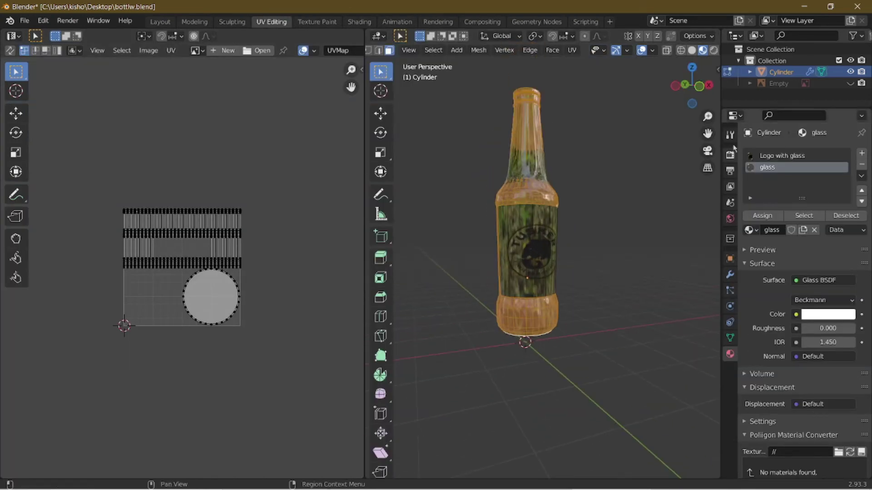
left_click(699, 87)
scroll(566, 216, "up", 3)
middle_click_drag(566, 216, 682, 390, "shift")
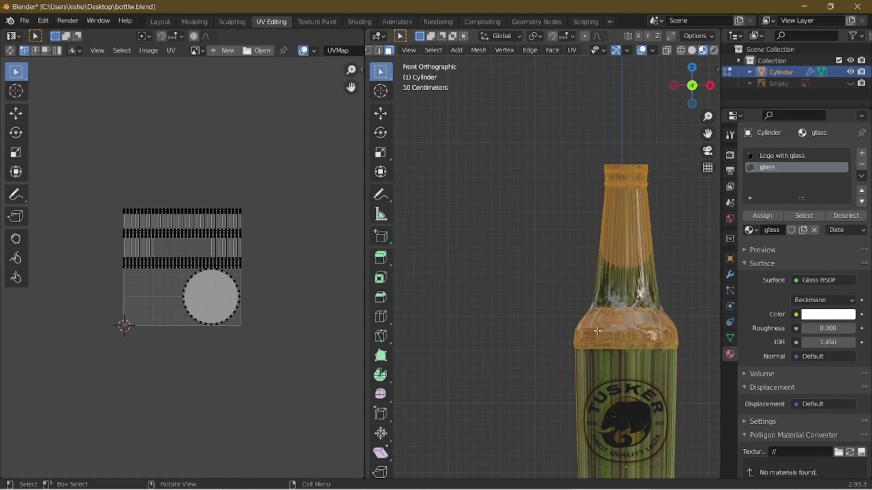
key("ctrl+r")
left_click(634, 254)
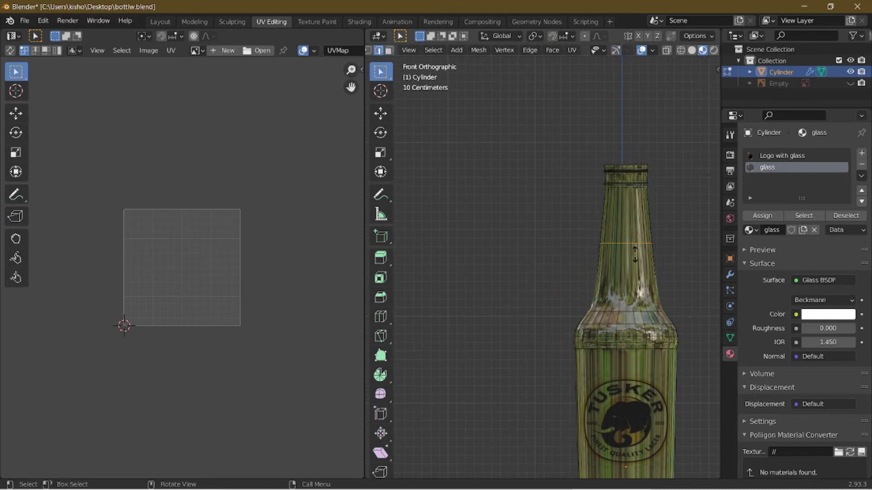
left_click(631, 282)
Add a second loop cut around the upper neck, slid to just below the bottle's mouth rings
key("ctrl+r")
left_click(627, 220)
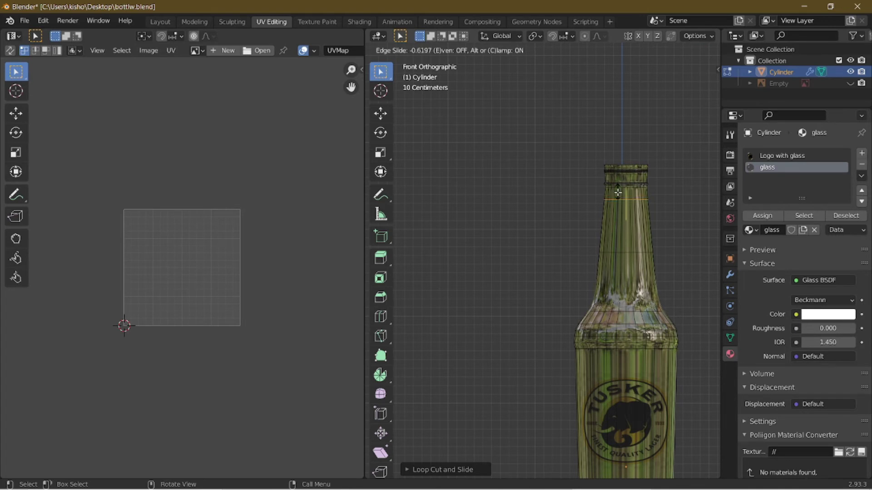
left_click(618, 193)
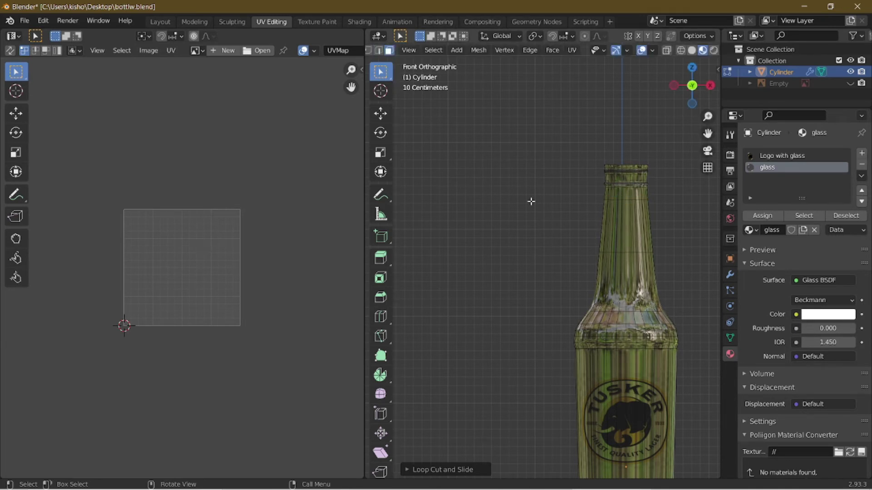
Select the front faces between the two new neck loops and UV unwrap them
left_click_drag(575, 221, 677, 234)
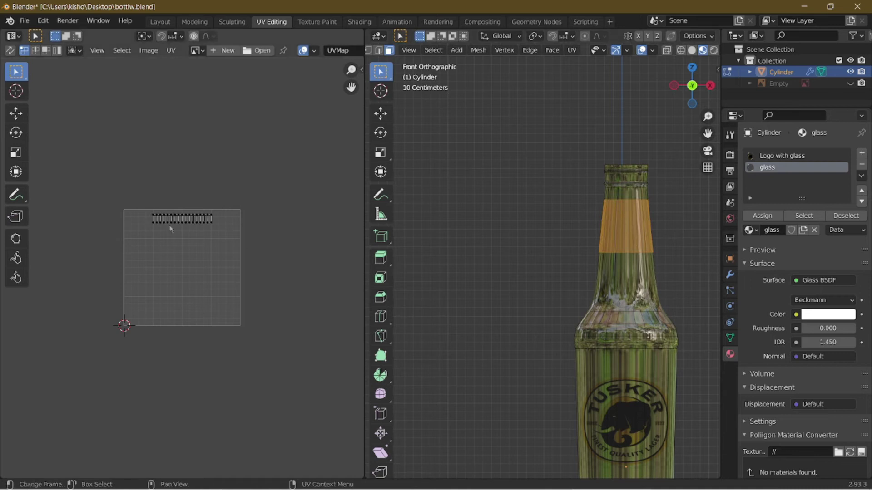
key("u")
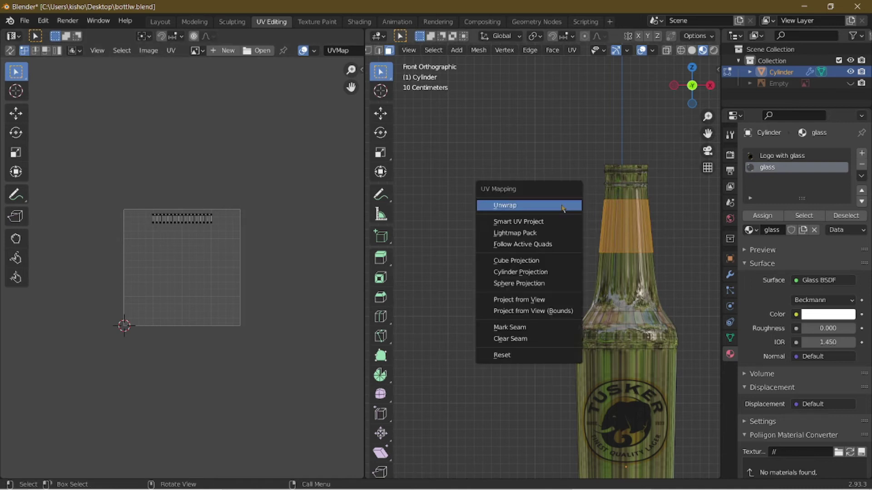
left_click(561, 205)
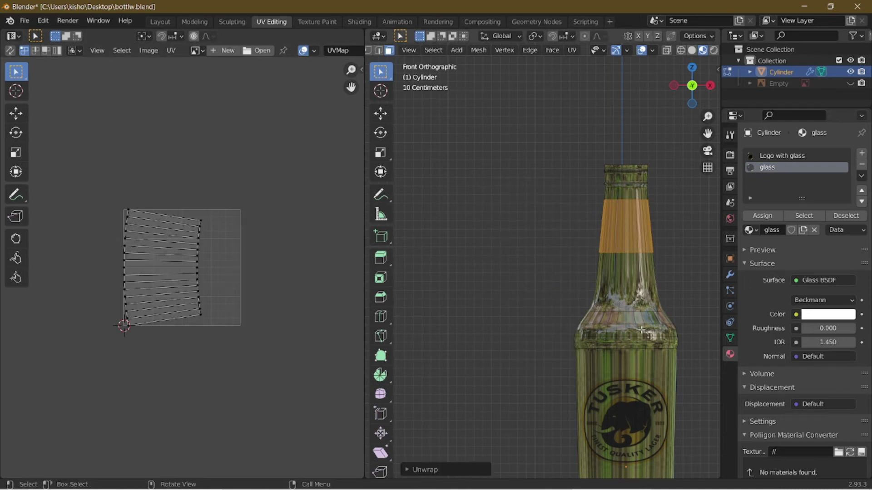
Assign the "Logo with glass" material to the selected neck faces
left_click(779, 157)
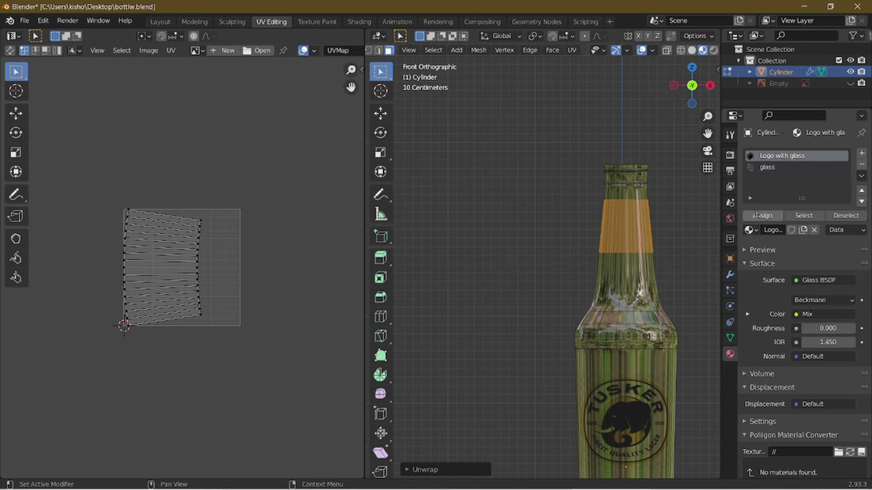
left_click(757, 215)
scroll(545, 177, "up", 1)
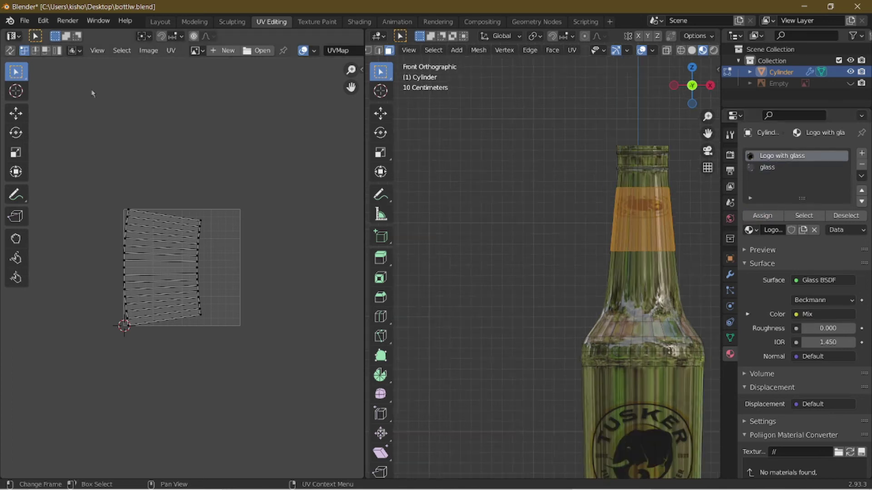
left_click(257, 49)
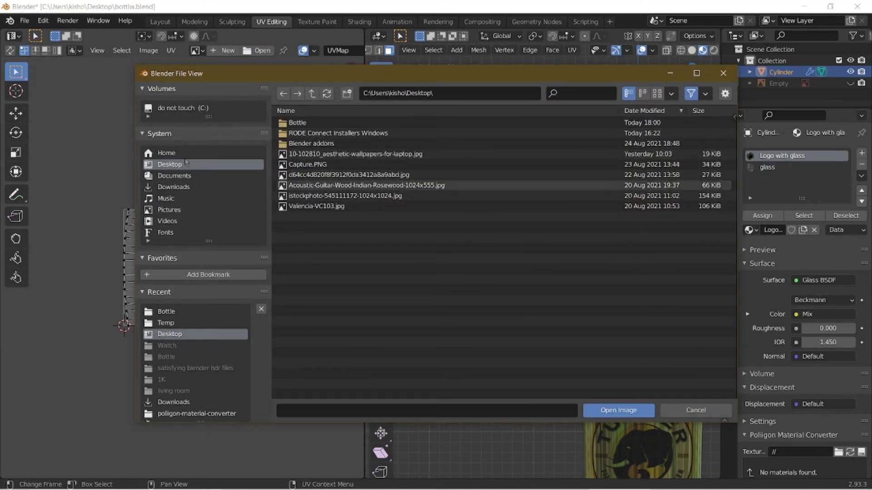
left_click(300, 123)
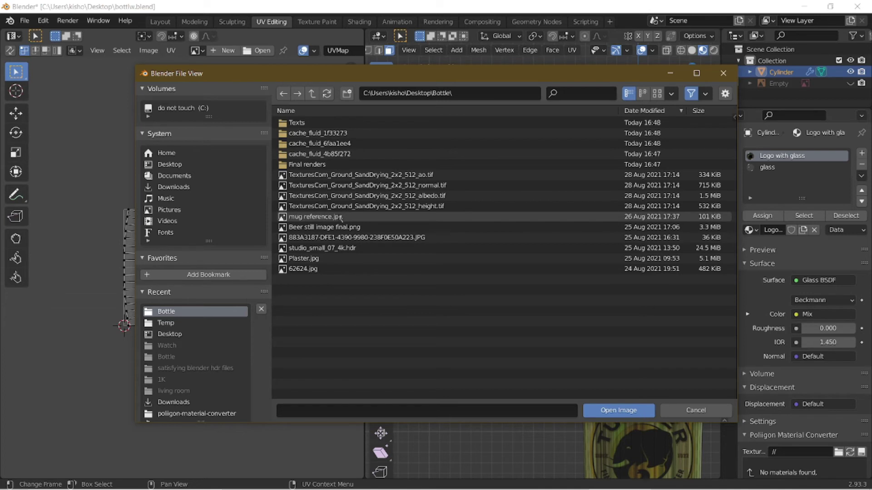
left_click(354, 237)
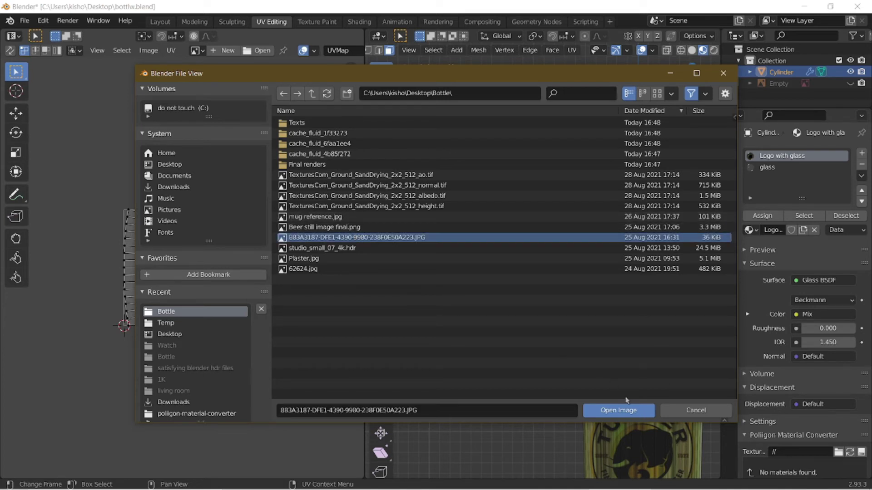
left_click(629, 410)
scroll(193, 317, "down", 3)
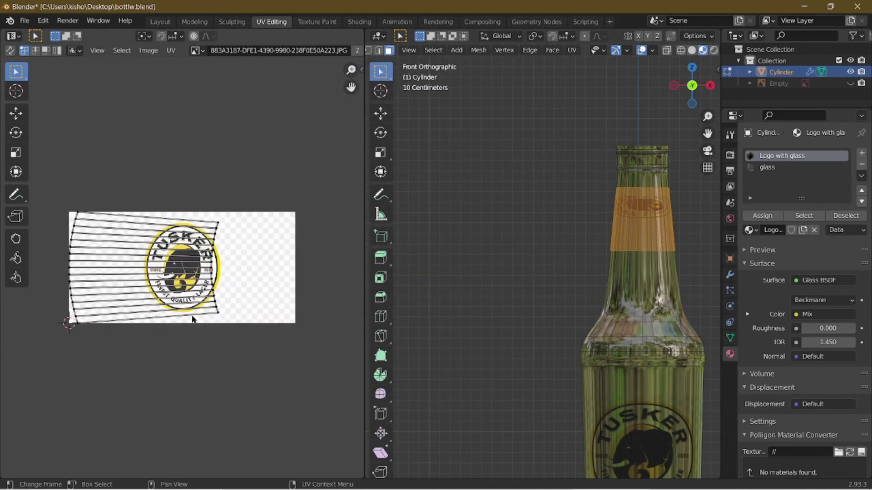
Move all the neck band's UVs about 0.18 along X over the logo and rotate them 90°
key("a")
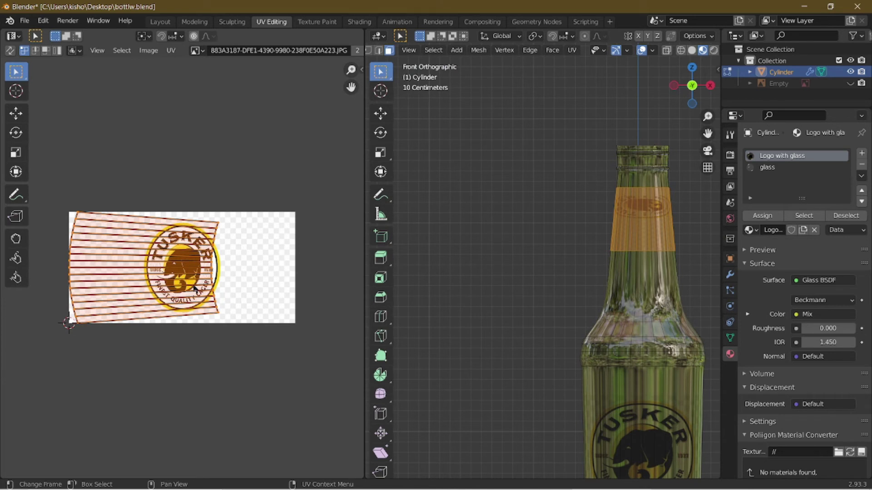
key("g")
key("x")
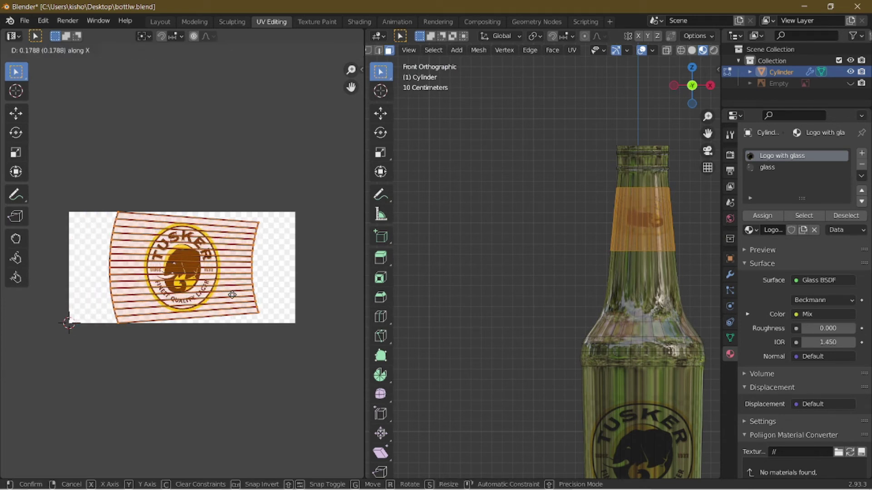
left_click(232, 295)
key("r")
key("9")
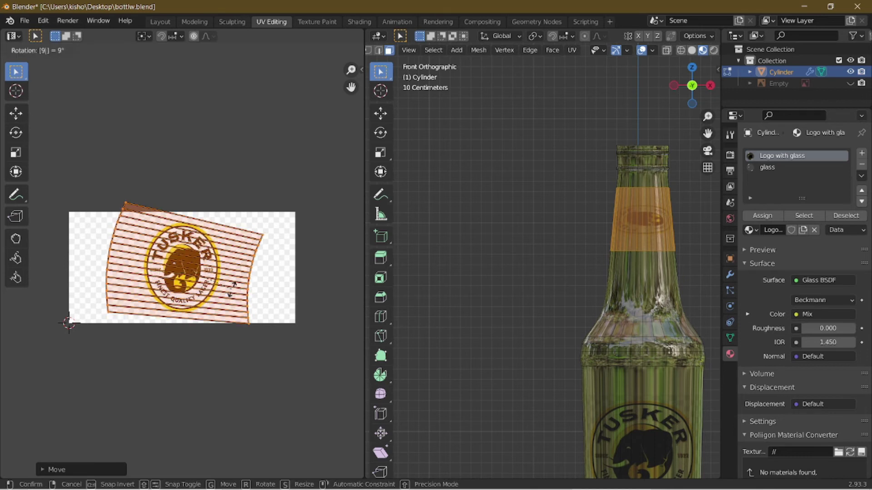
key("0")
key("Return")
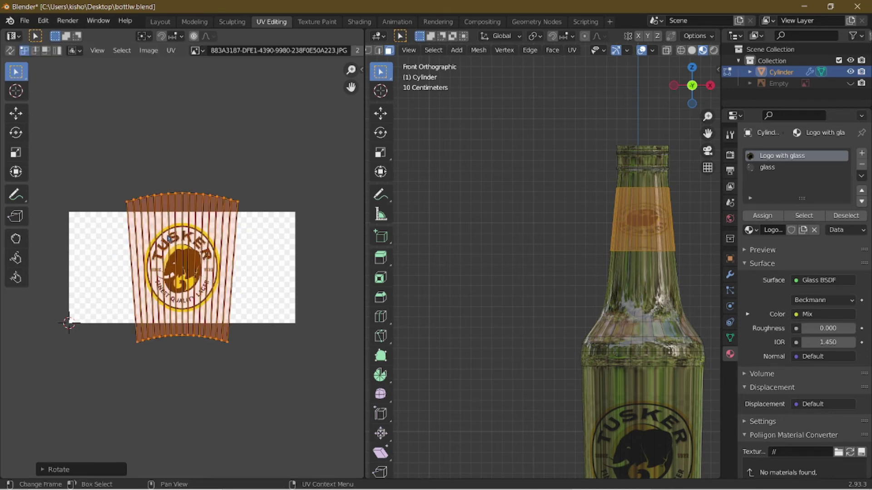
Scale the neck band's UVs down slightly around the logo and rotate them 180°
key("s")
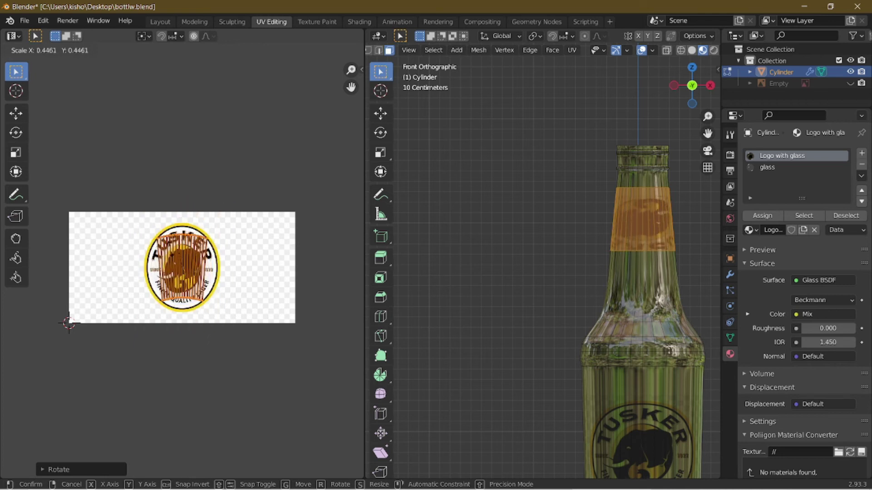
left_click(165, 243)
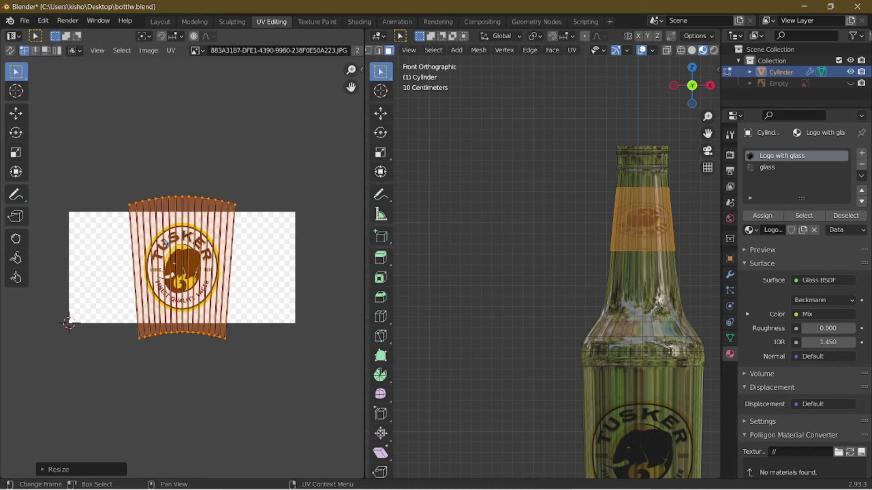
type("r")
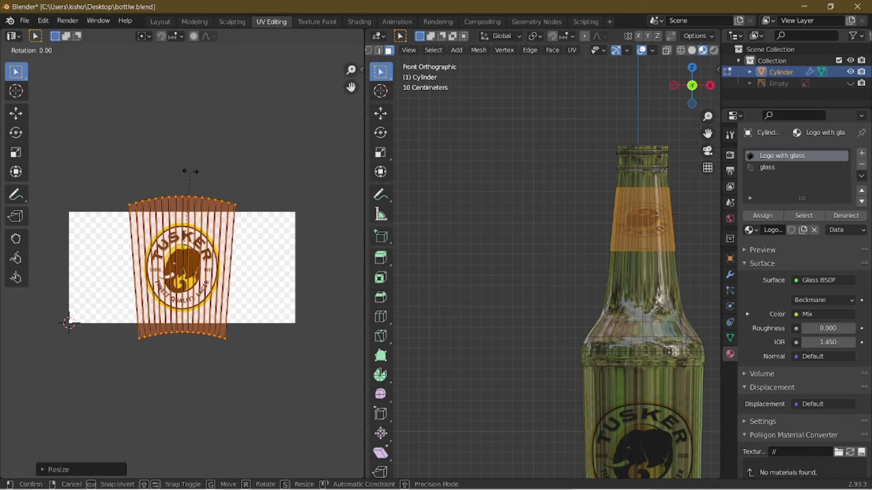
type("180")
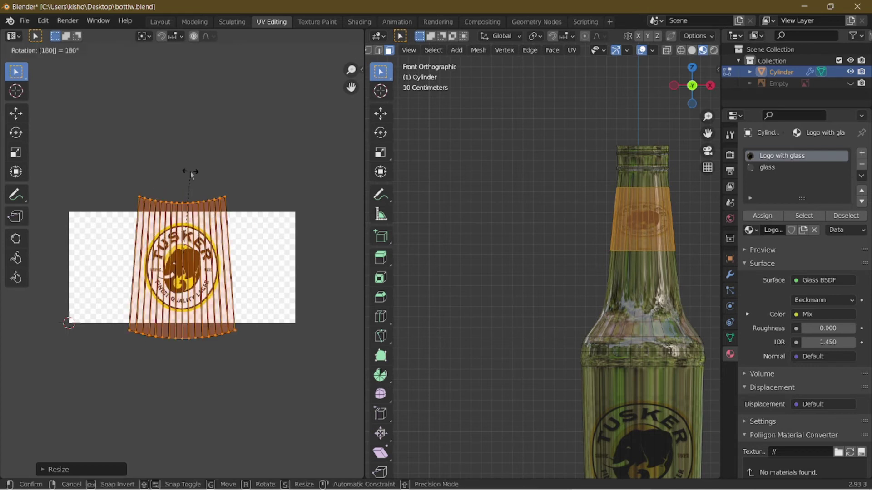
key("Return")
Check the neck logo up close, reselect the front neck band faces, and shift their UVs slightly upward along Y
left_click(495, 146)
scroll(495, 146, "up", 3)
middle_click_drag(475, 184, 377, 207, "shift")
scroll(546, 241, "up", 3)
middle_click_drag(547, 241, 440, 290, "shift")
left_click_drag(501, 267, 593, 286)
scroll(548, 270, "down", 4)
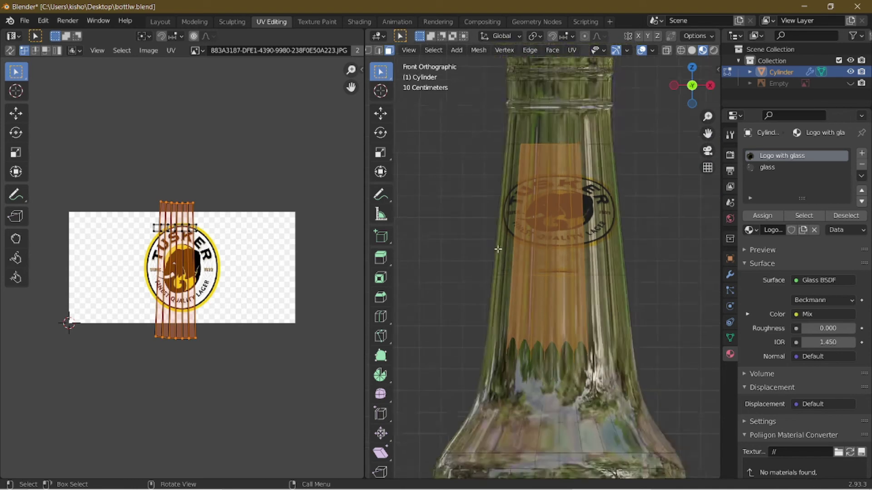
left_click_drag(471, 200, 666, 245)
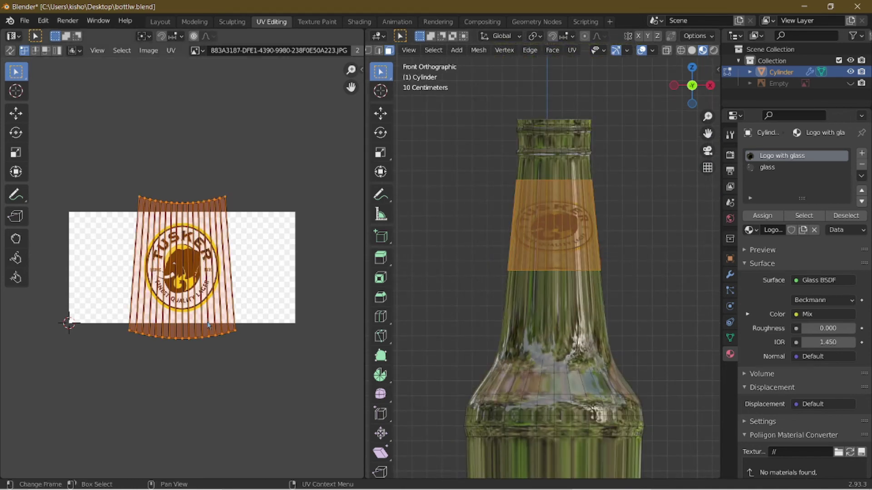
key("g")
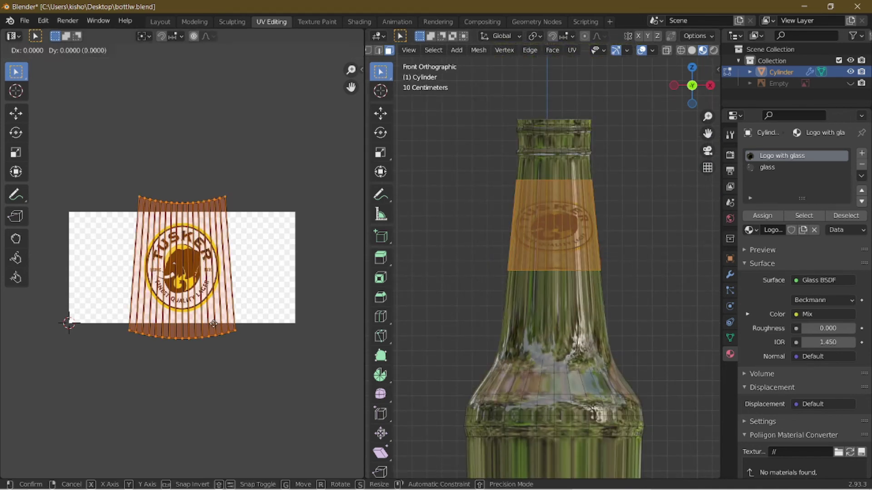
key("y")
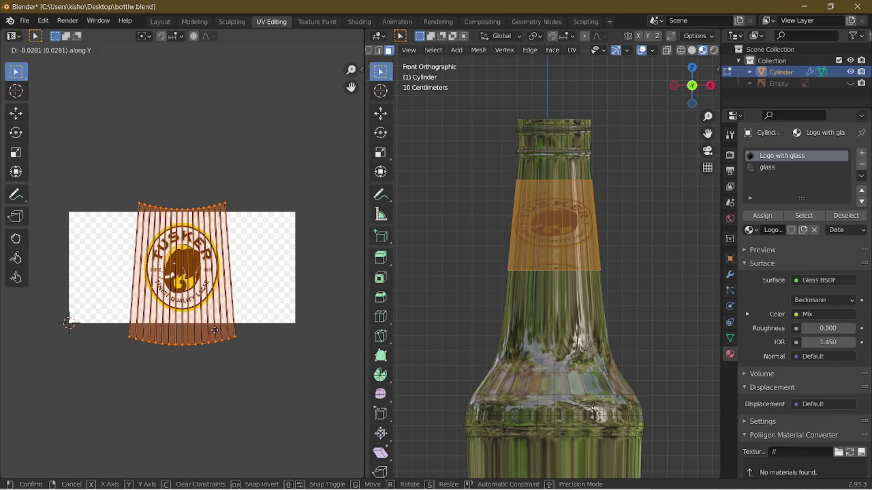
mouse_move(213, 322)
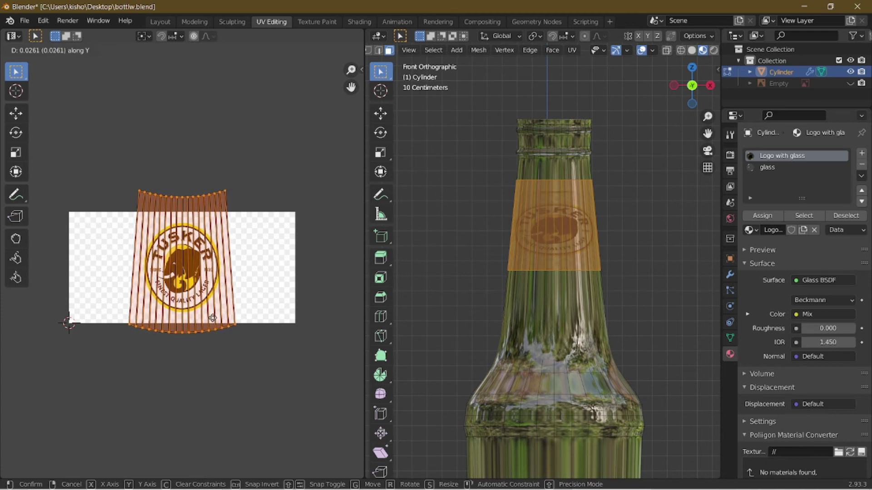
left_click(214, 320)
Scale the neck band's UVs to about 0.95, deselect the faces, and view the whole bottle
key("s")
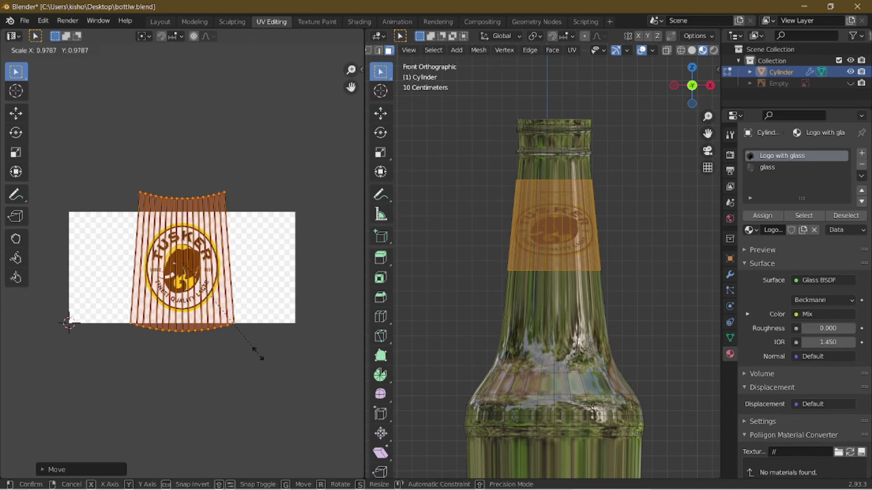
mouse_move(261, 355)
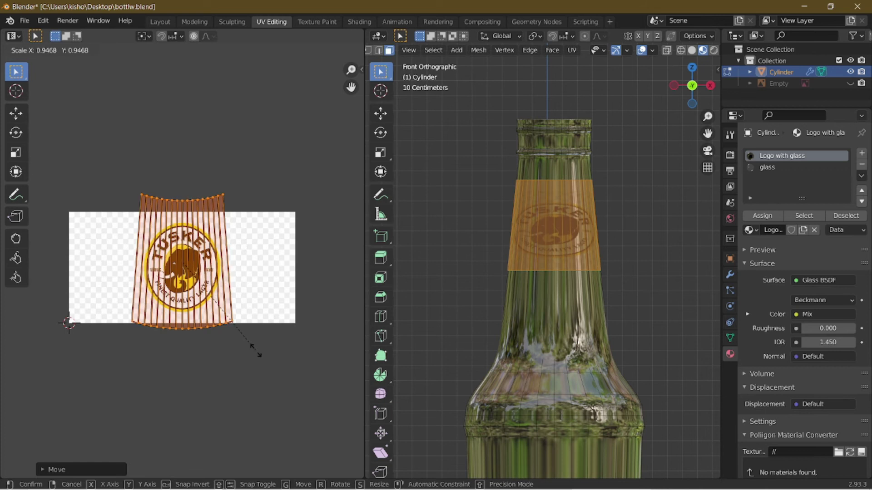
left_click(255, 350)
left_click(456, 161)
scroll(457, 161, "down", 7)
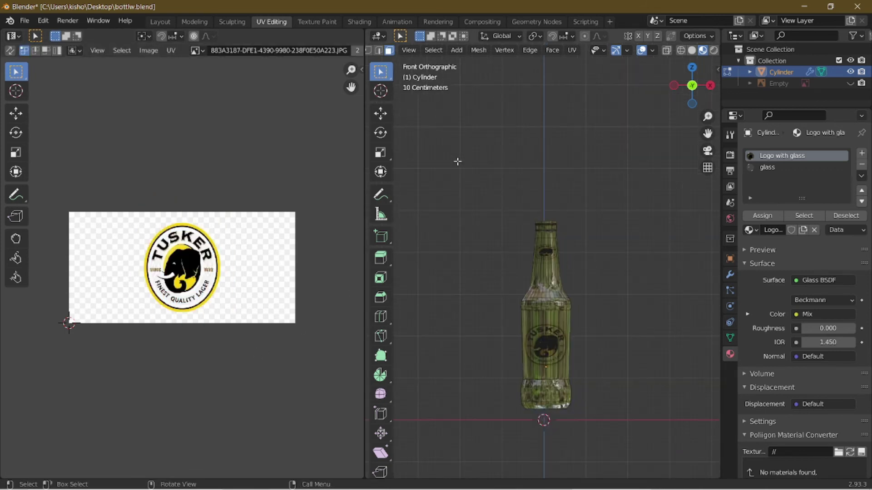
Show the bottle in wireframe and select the horizontal edge loop near the top of the neck logo band
scroll(457, 168, "up", 5)
scroll(458, 177, "up", 4)
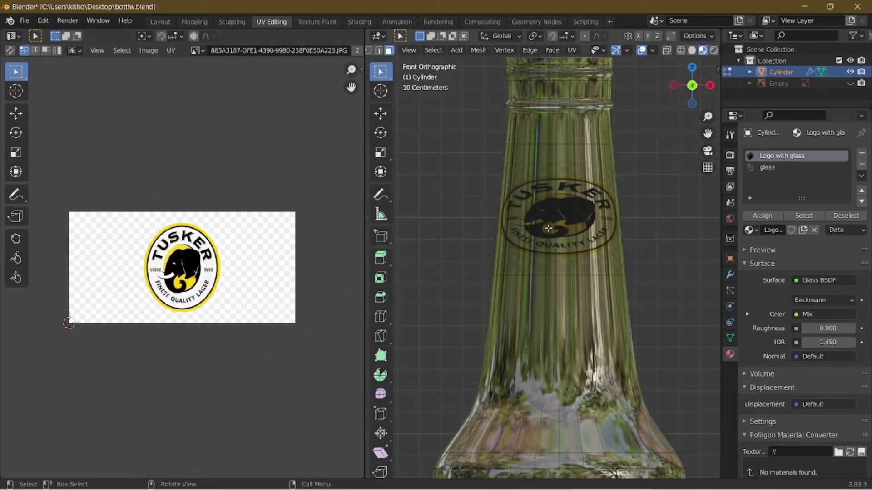
left_click_drag(474, 121, 715, 172)
left_click(681, 50)
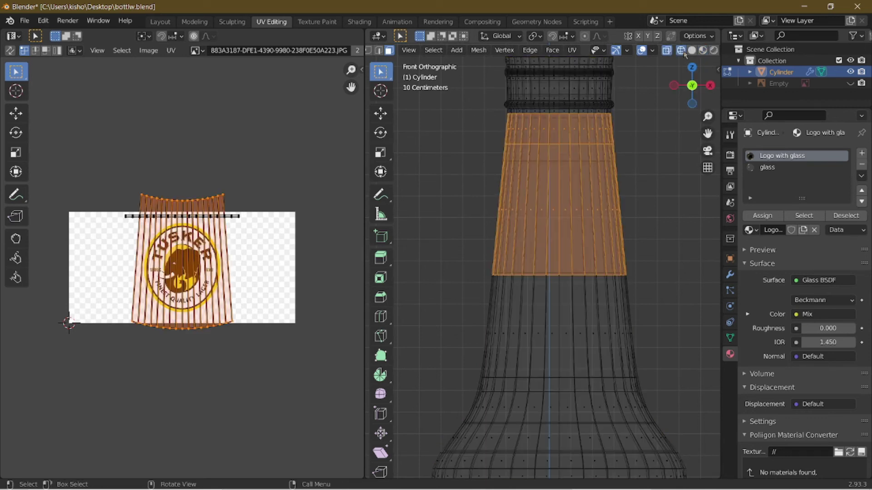
left_click(380, 50)
left_click_drag(441, 116, 645, 181)
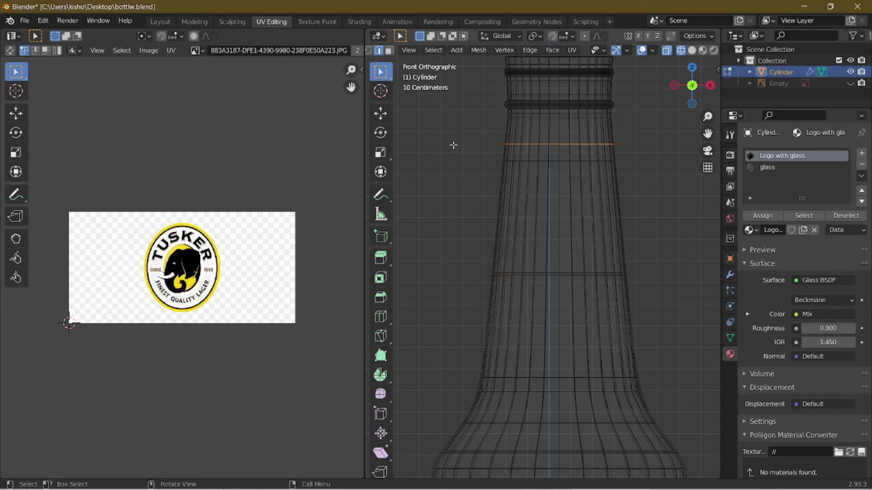
Try raising the selected neck edge loop about 0.084 m along Z and scaling it narrower, and undo the move
key("g")
key("z")
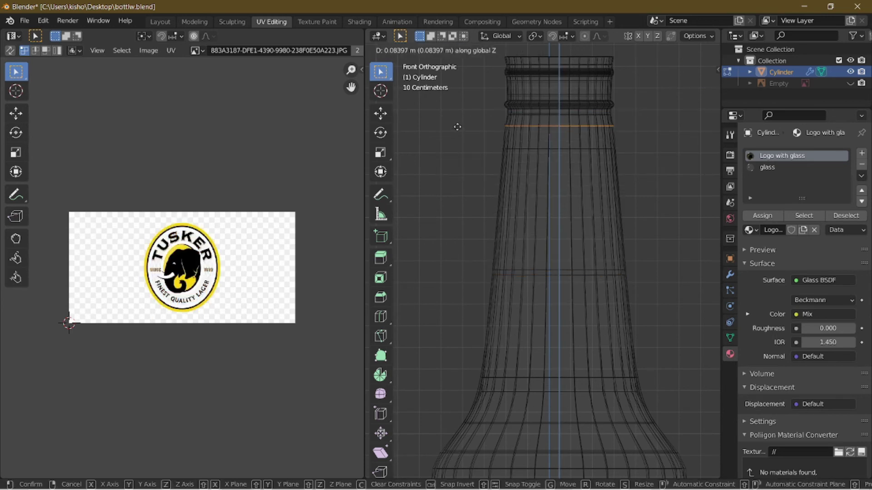
left_click(458, 127)
key("s")
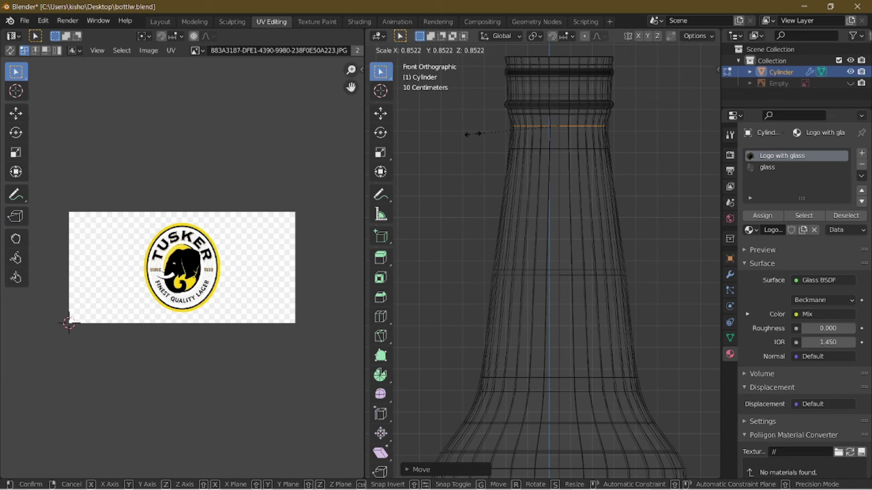
key("Escape")
key("ctrl+z")
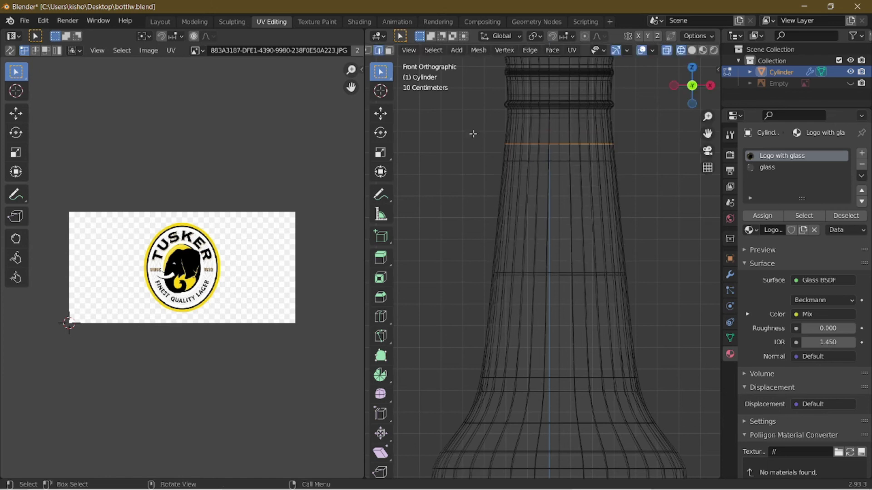
Return to the Layout workspace and examine the rendered bottle from the front, including its body and neck logos
left_click(160, 22)
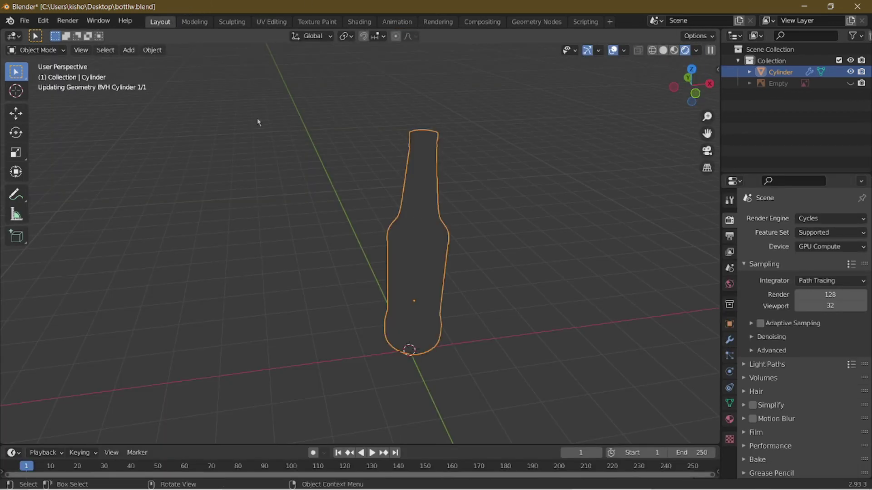
middle_click_drag(274, 145, 237, 138)
scroll(261, 129, "up", 5)
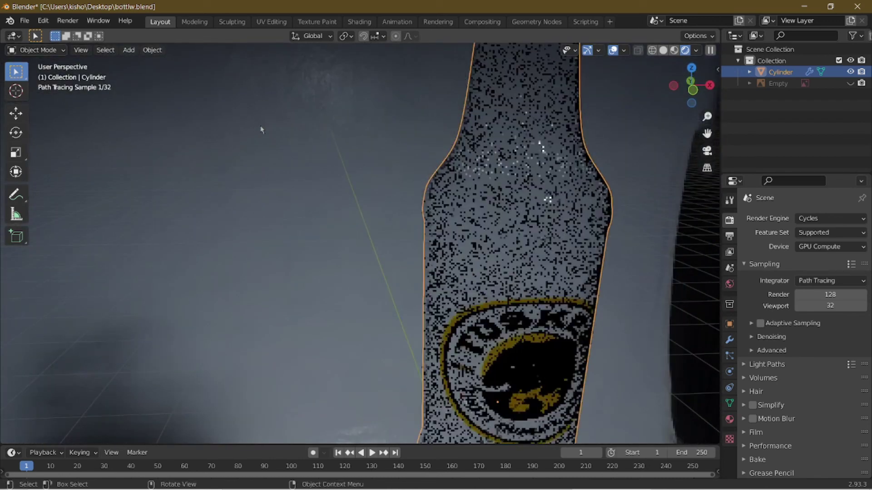
scroll(261, 129, "down", 3)
middle_click_drag(260, 129, 251, 130)
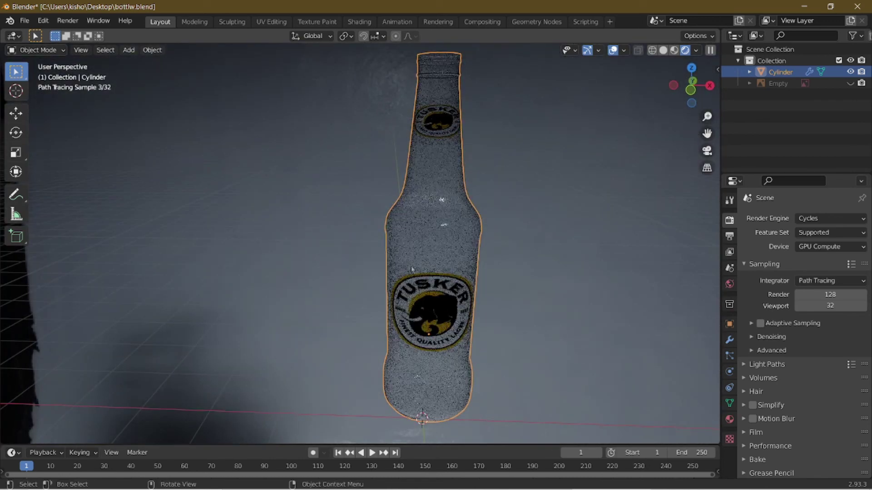